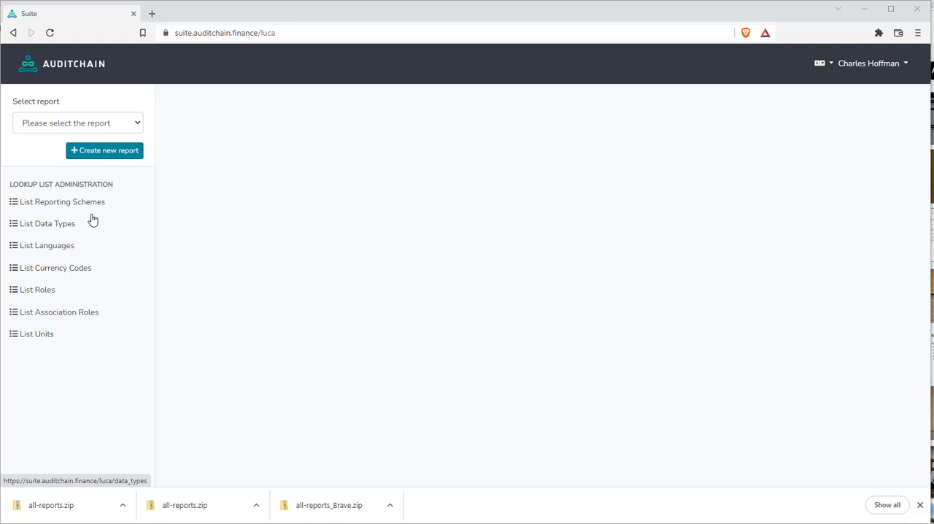
Create a new report named "Accounting Equation"
click(103, 151)
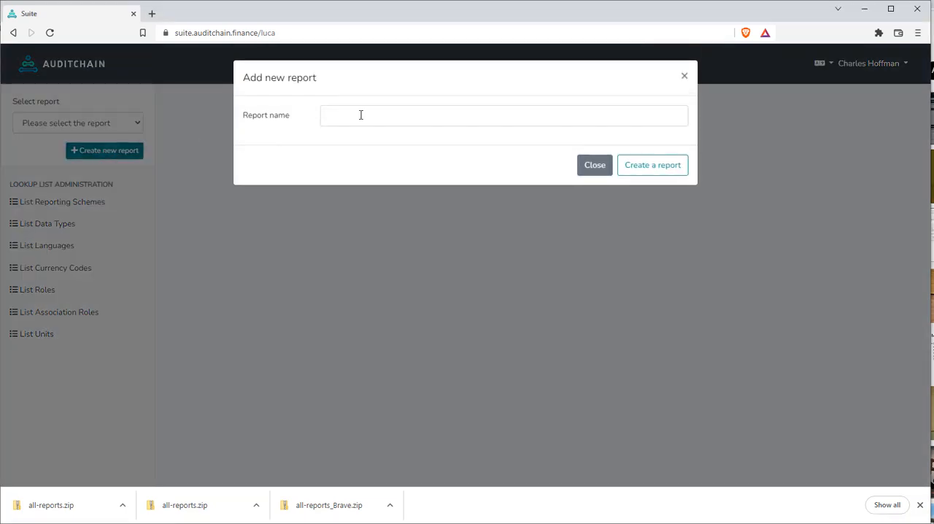
click(361, 115)
text(A)
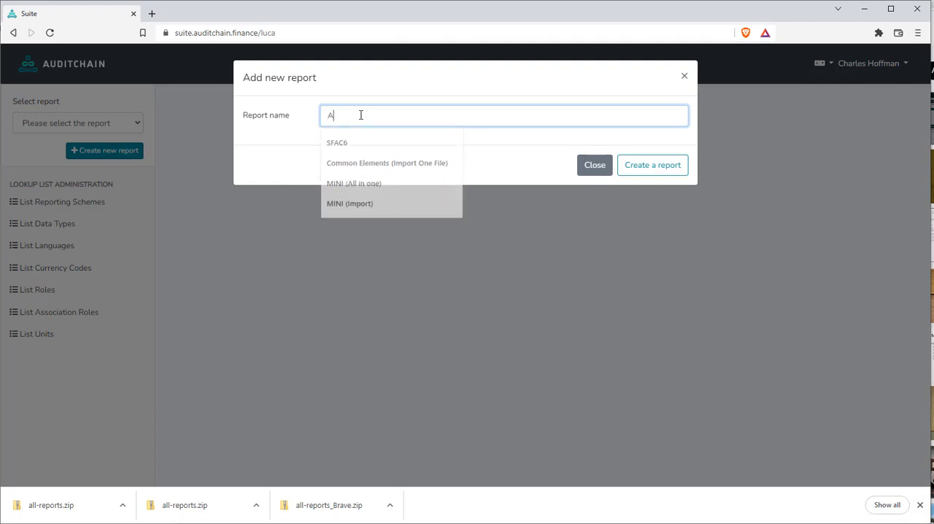
text(ccounting Equ)
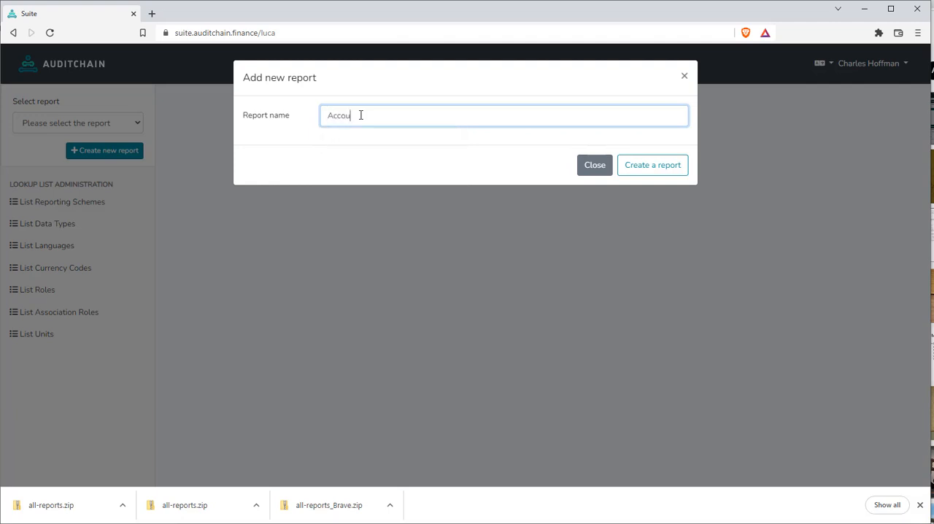
text(ation)
click(665, 168)
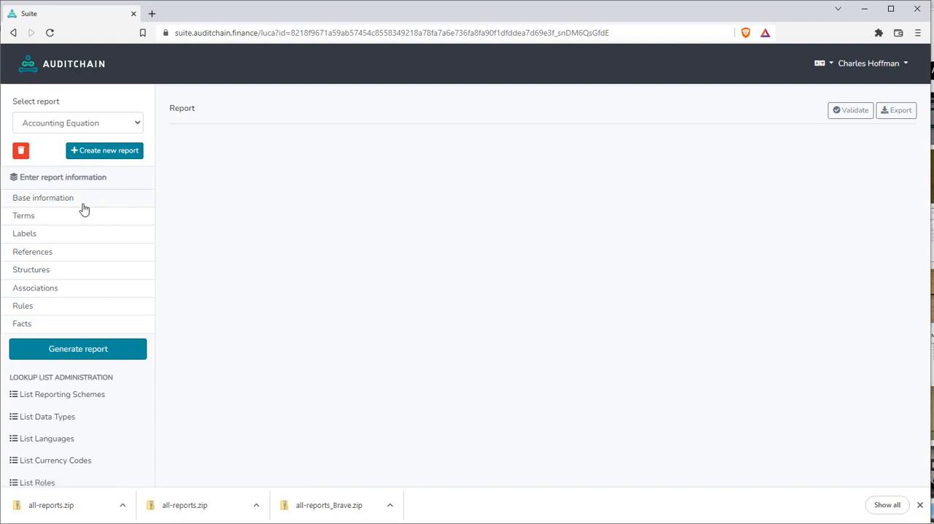
Start a base information row with code Local, taxonomy "Local (only ONE in report)" and namespace prefix "ae"
click(37, 200)
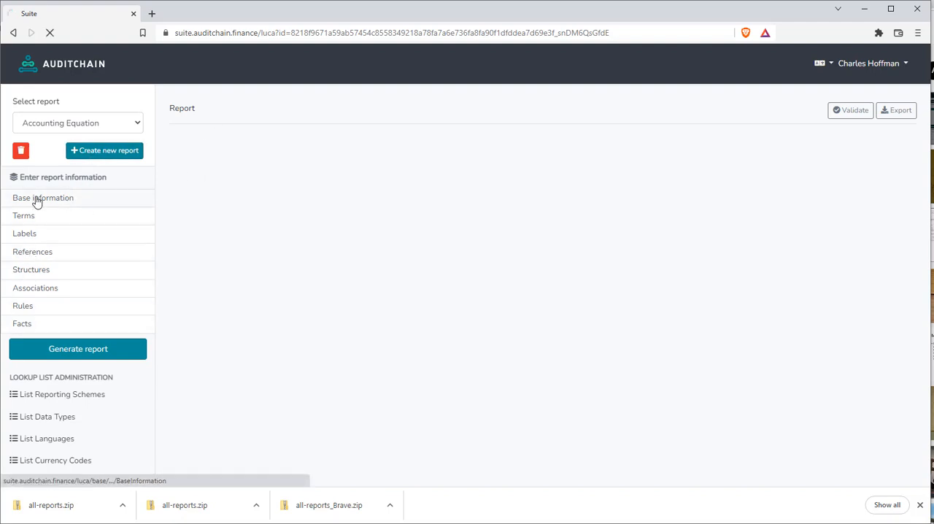
click(196, 153)
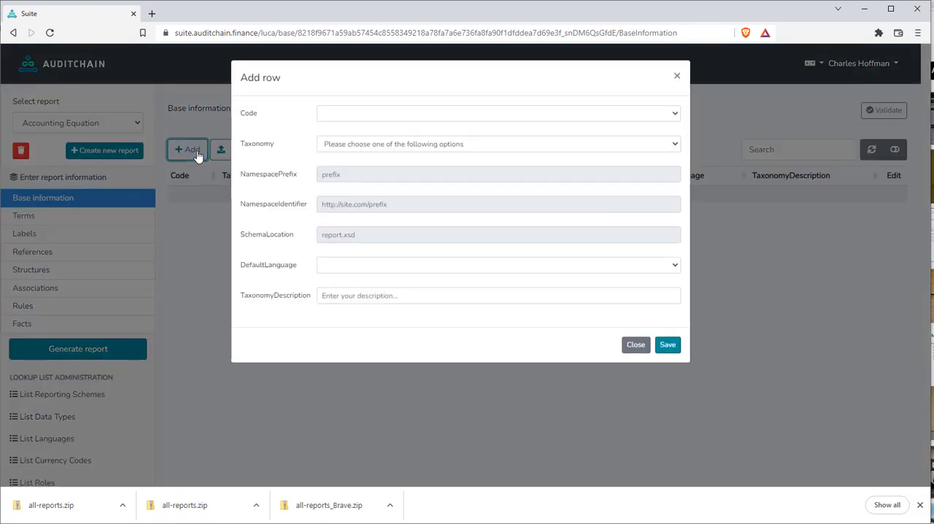
click(360, 113)
click(352, 138)
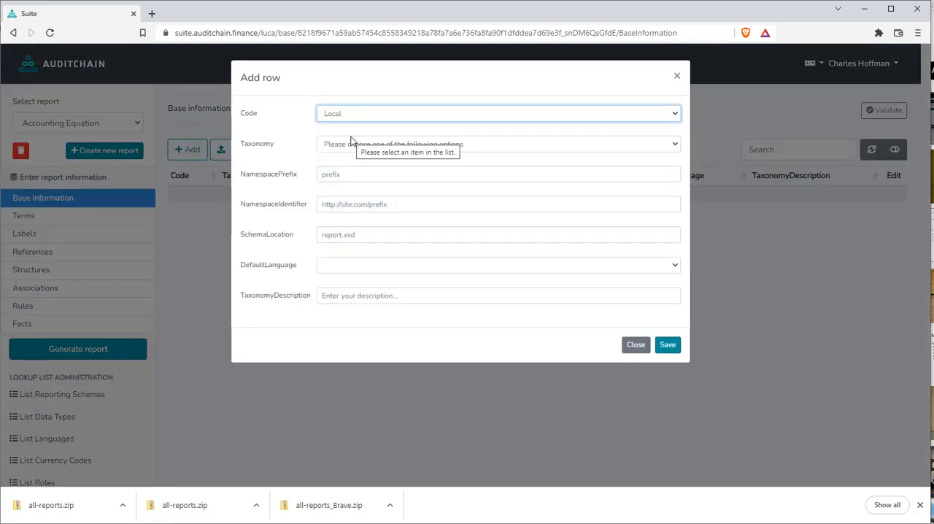
click(370, 148)
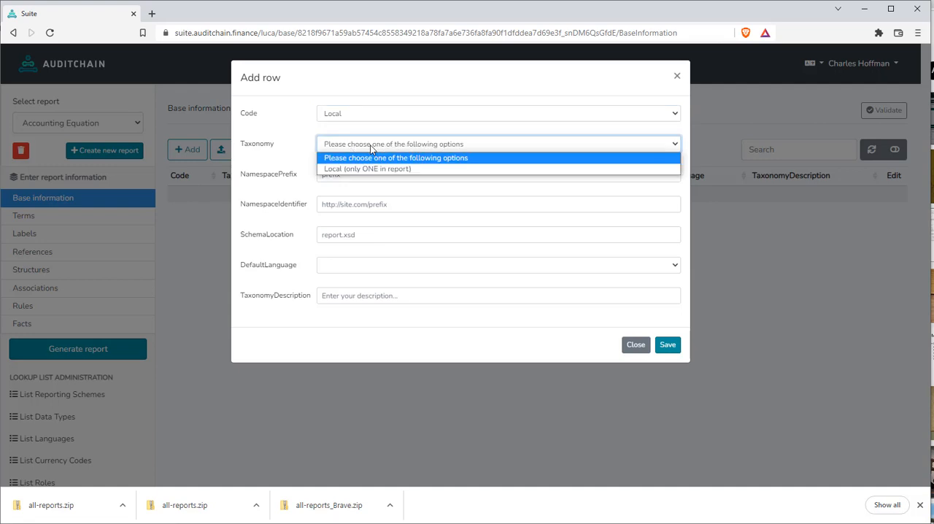
click(370, 169)
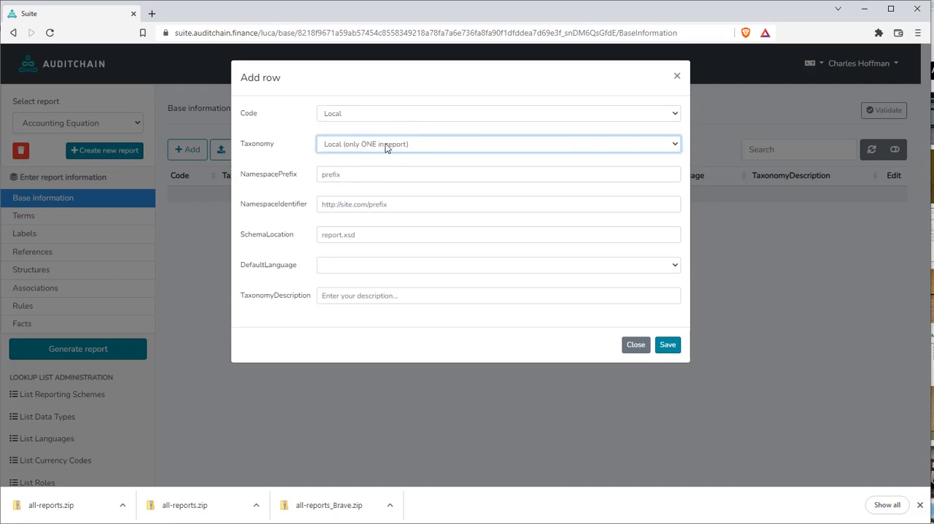
click(357, 176)
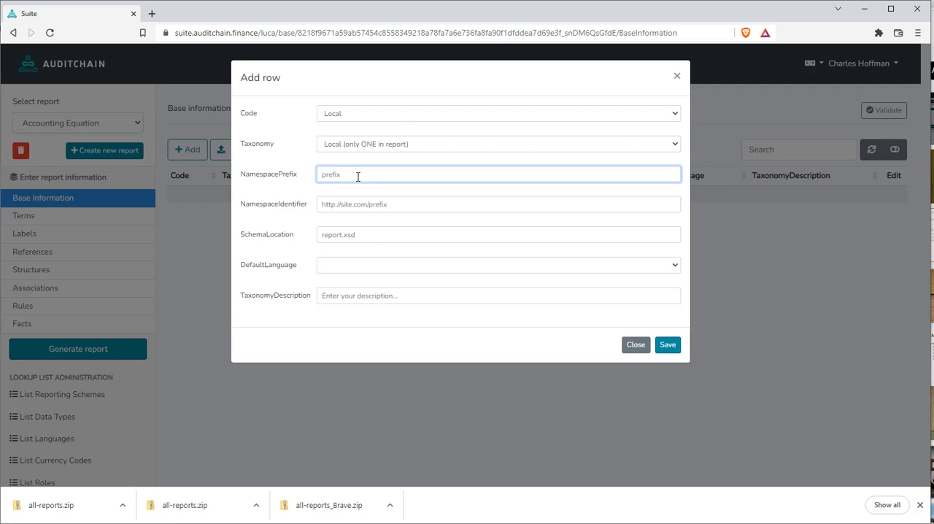
text(ae)
click(359, 206)
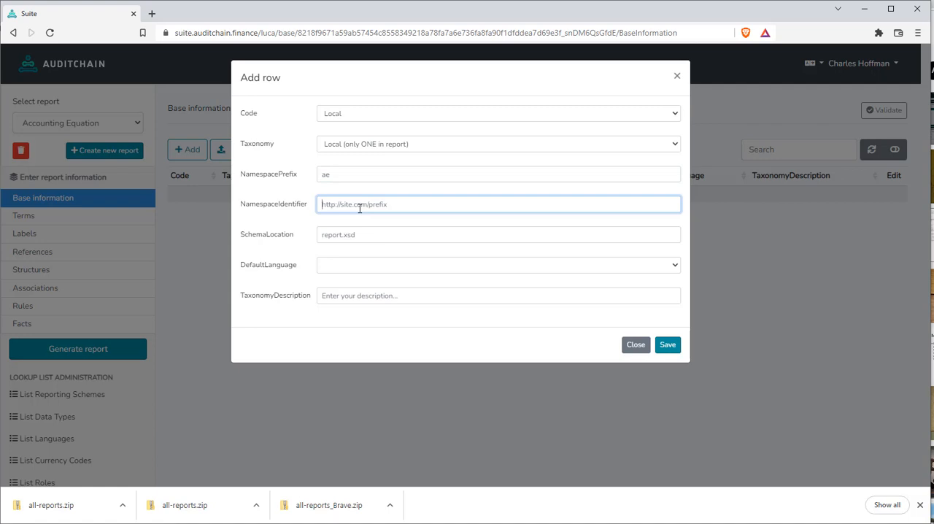
text(http://xbrl.)
text(ite.com/ae)
key(Tab)
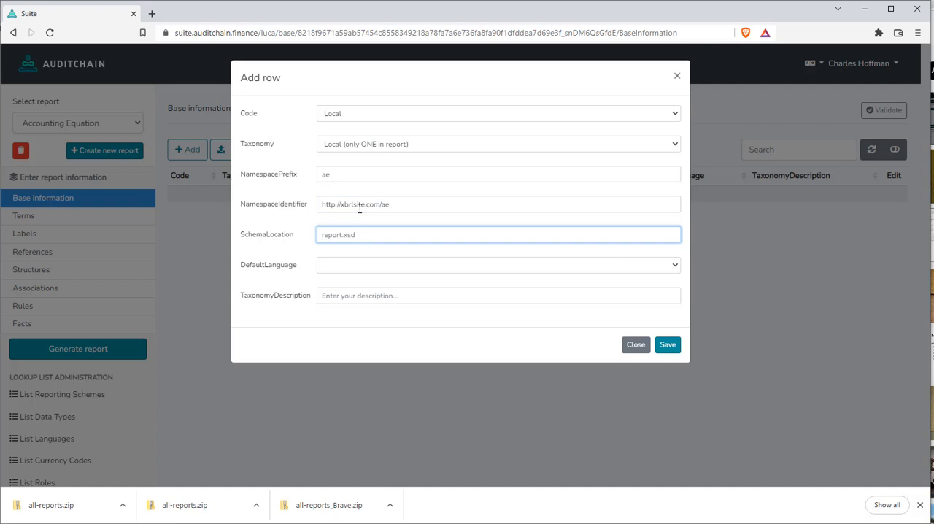
text(report.xsd)
key(Tab)
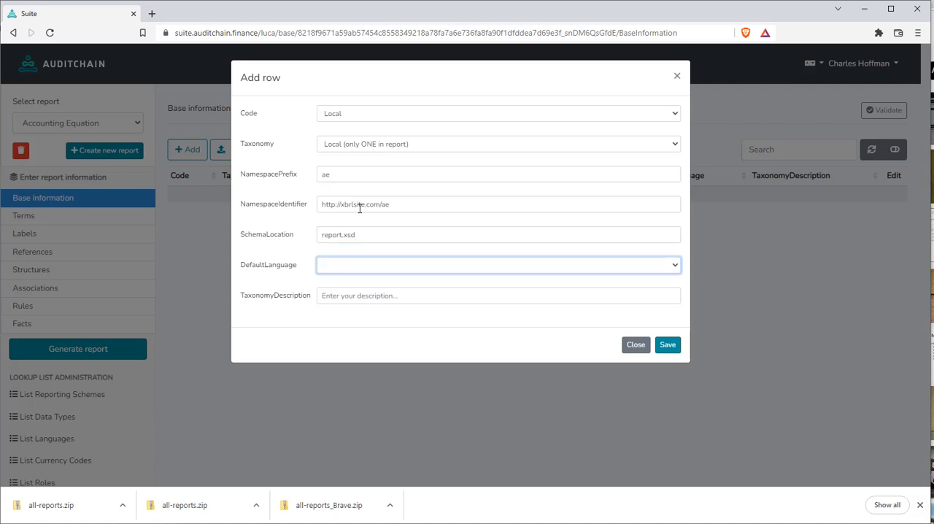
Set the default language to English, enter the taxonomy description "This is a description." and save the base information row
click(343, 267)
click(347, 302)
click(350, 267)
click(350, 267)
click(342, 295)
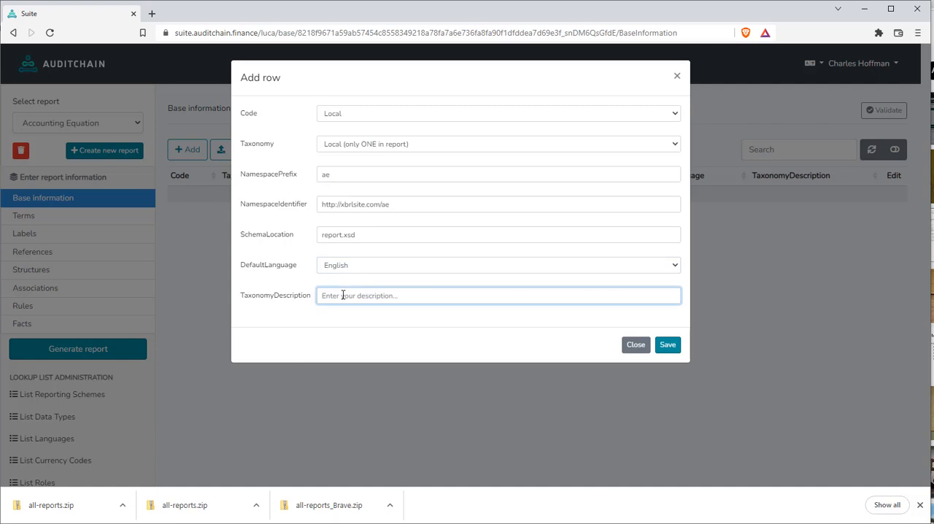
text(This is a description.)
click(669, 349)
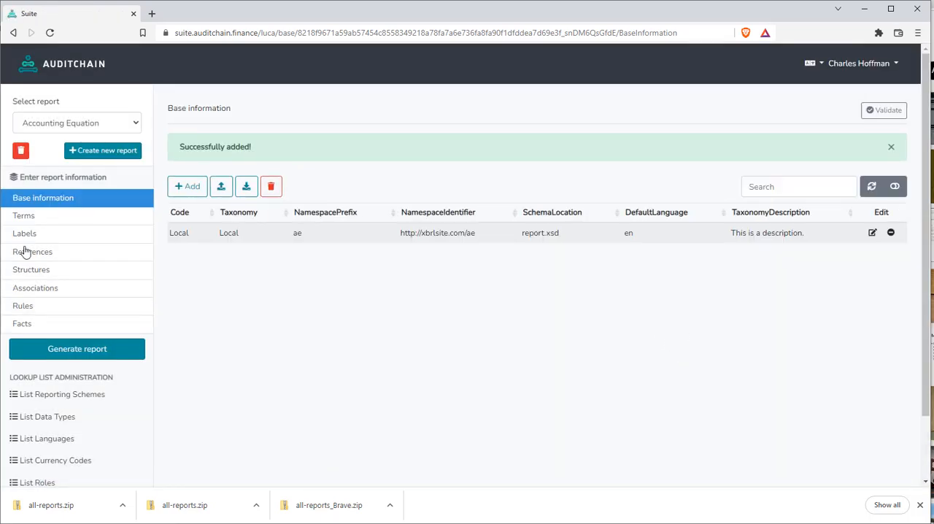
Start a new row in the report's terms with prefix "ae" and report element category Concept
click(41, 217)
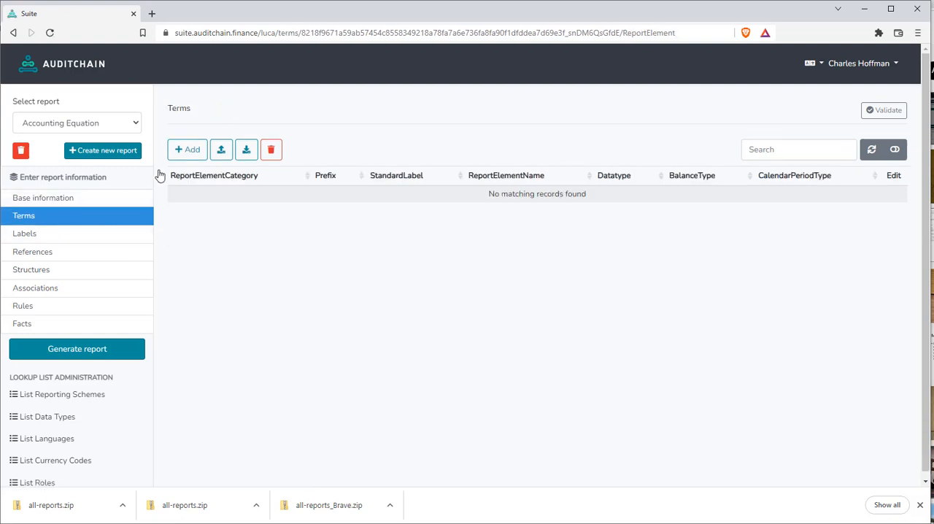
click(191, 150)
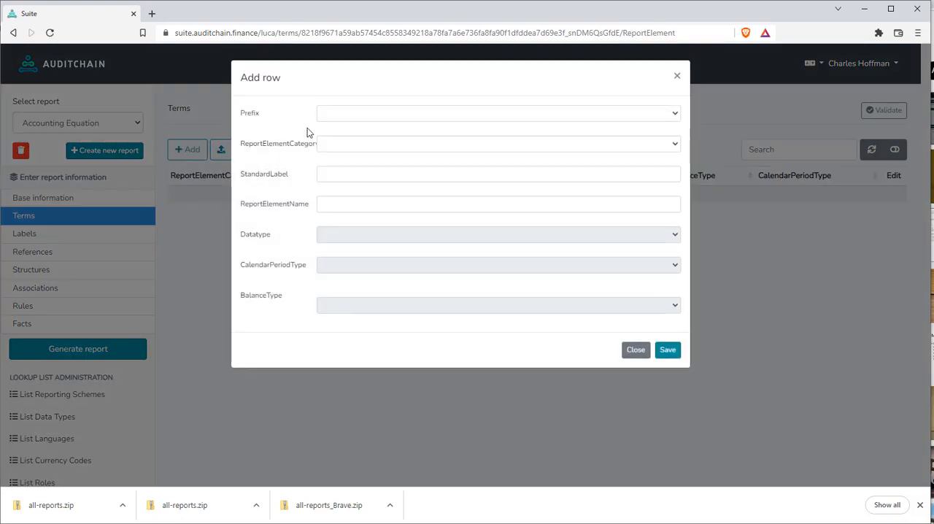
click(348, 116)
click(334, 138)
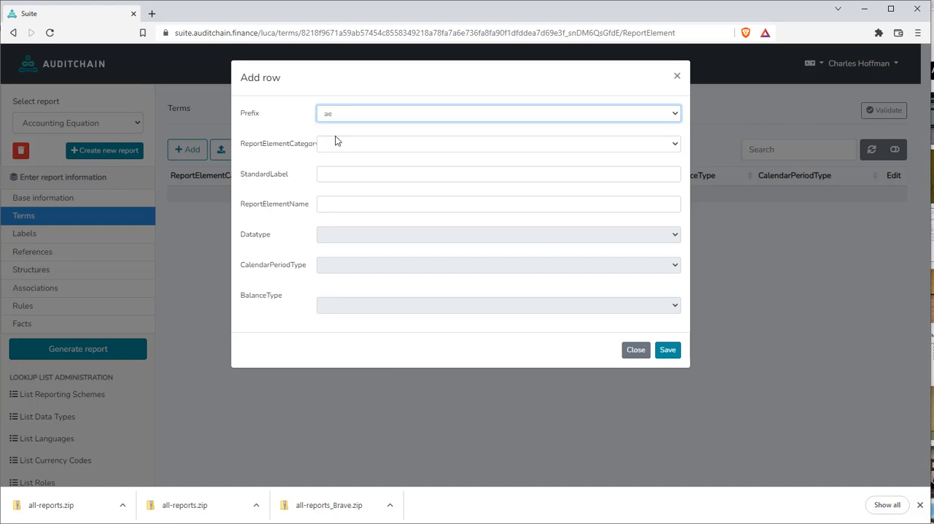
click(333, 146)
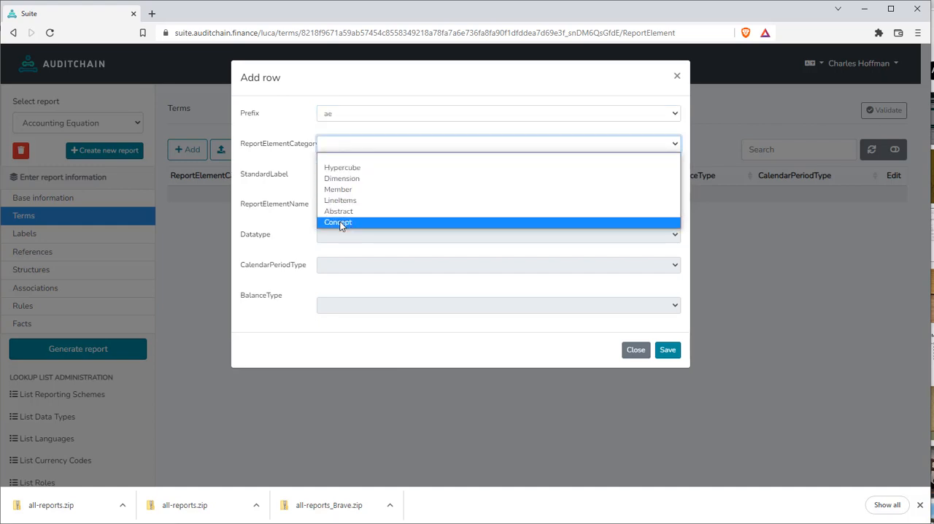
click(344, 222)
Enter "Assets" as both the standard label and the report element name of the new term
click(341, 176)
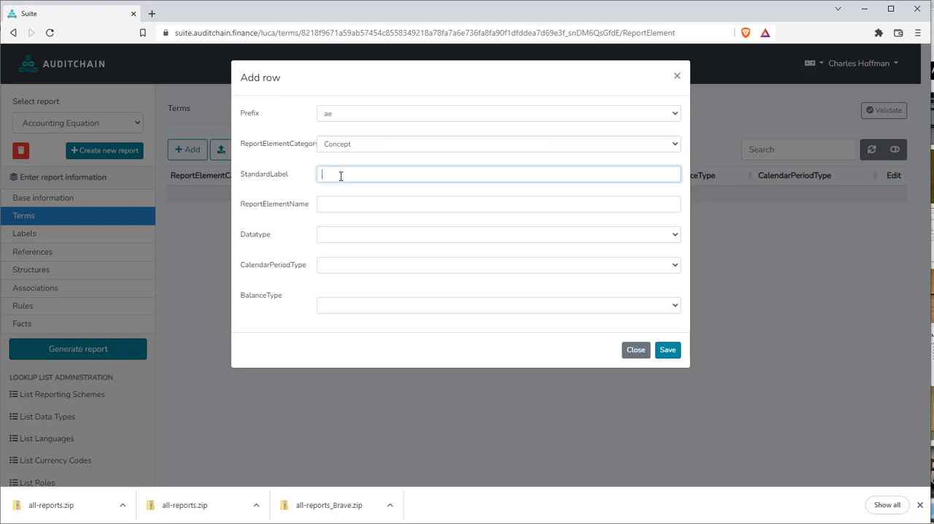
text(Asset)
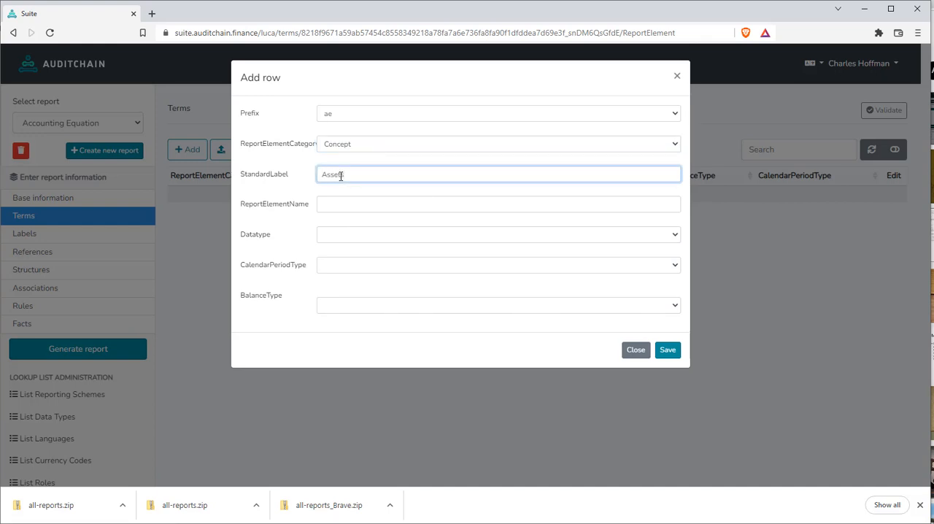
key(Tab)
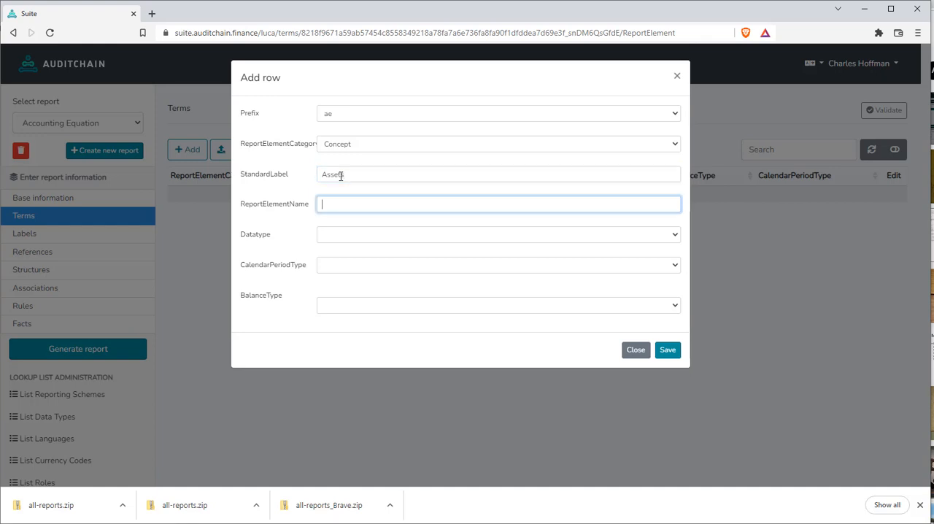
text(Assets)
Give the Assets term the datatype Monetary, calendar period type Instant and balance type Debit, and save it
click(341, 239)
click(346, 258)
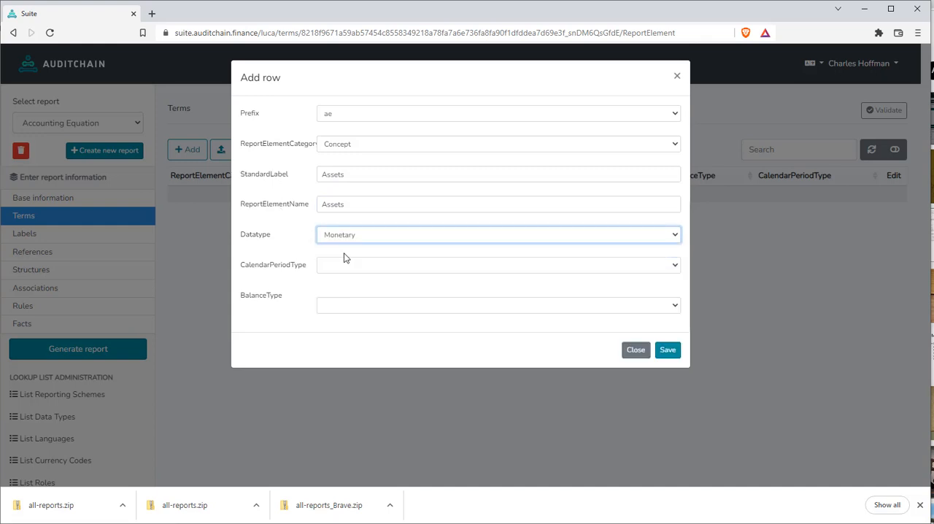
click(363, 267)
click(349, 289)
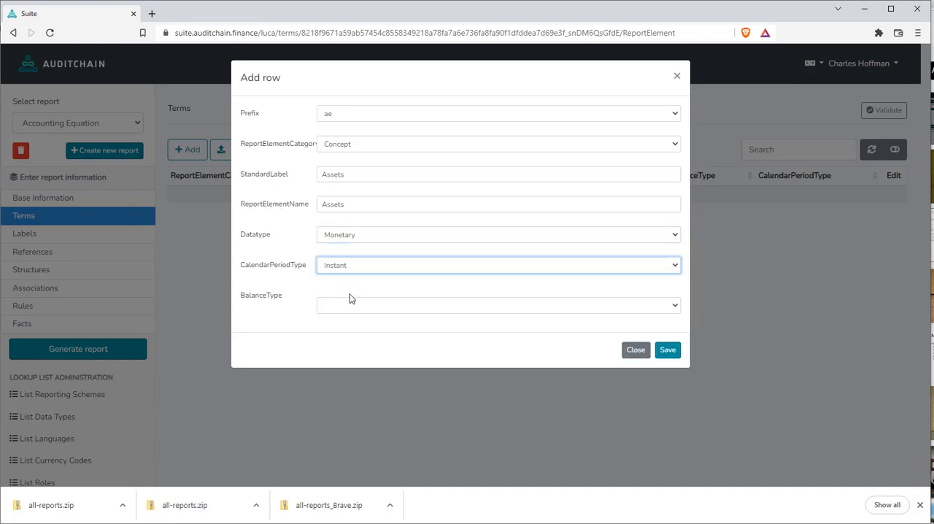
click(350, 309)
click(350, 329)
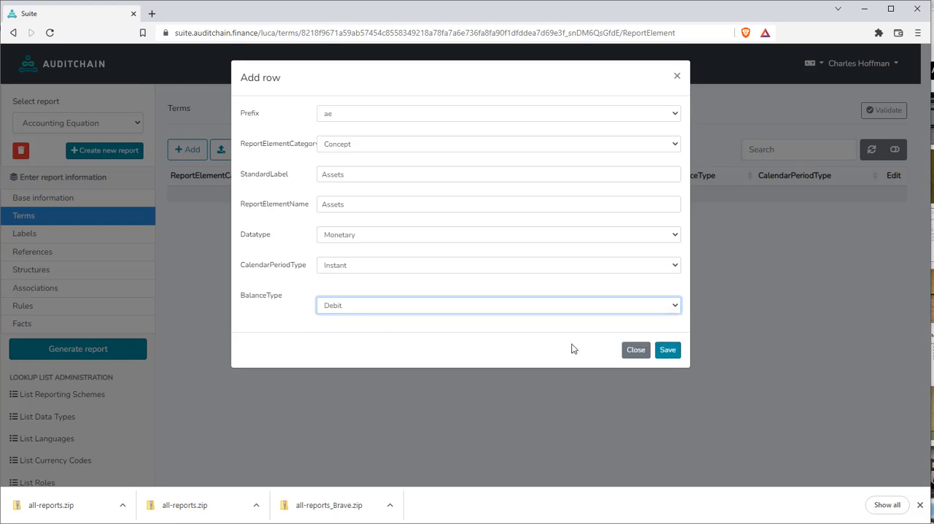
click(666, 350)
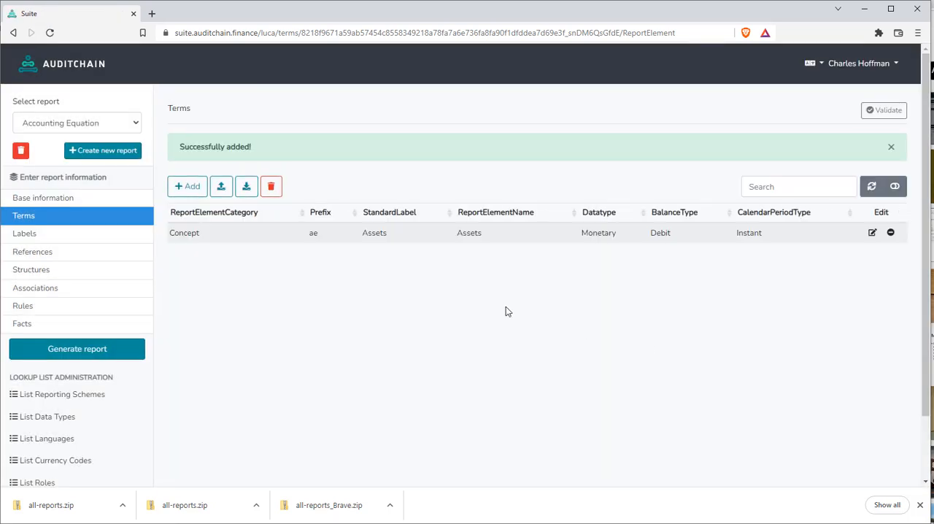
Start a second term row with prefix "ae" and report element category Concept
click(187, 187)
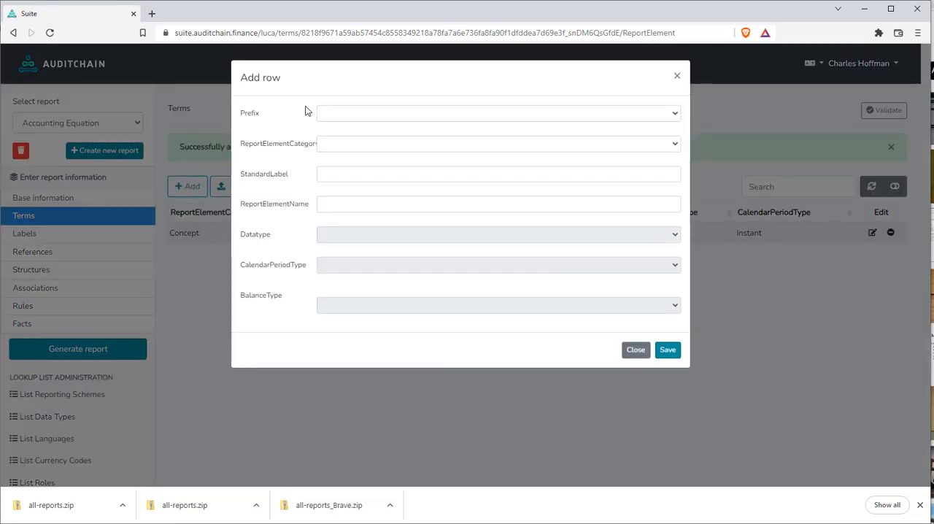
click(329, 115)
click(338, 138)
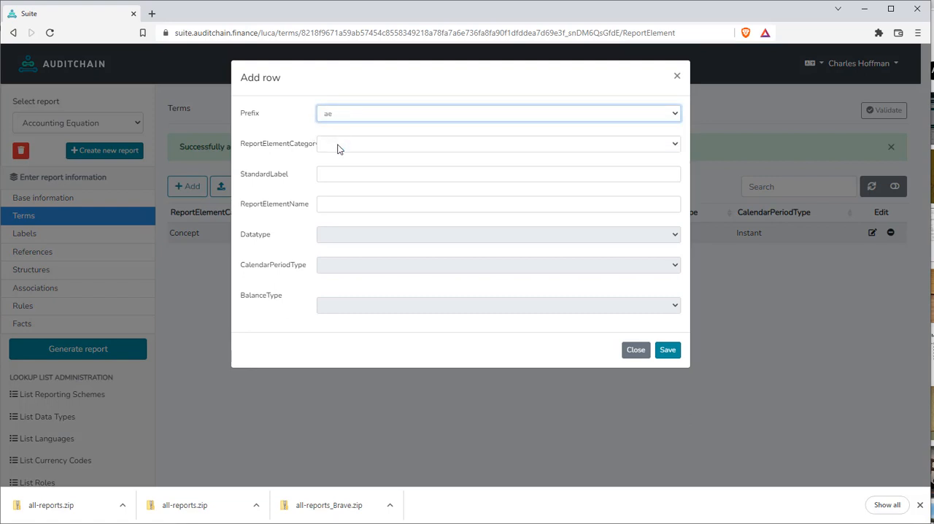
click(338, 147)
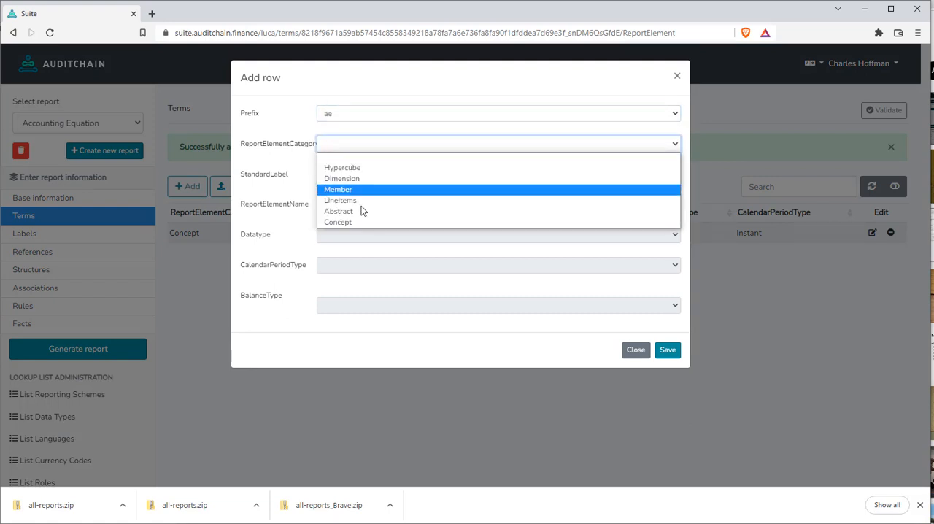
click(344, 222)
Enter "Liabilities" as both the standard label and the report element name of the second term
click(335, 179)
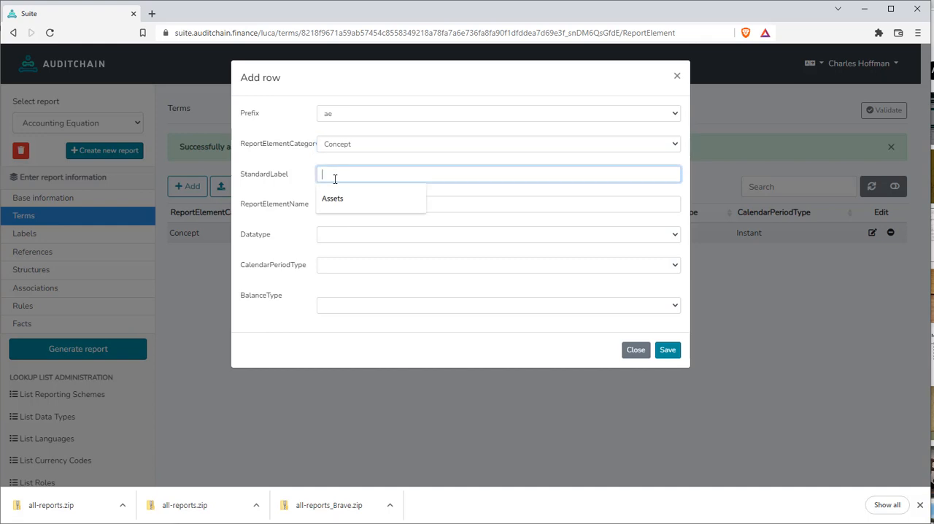
text(Li)
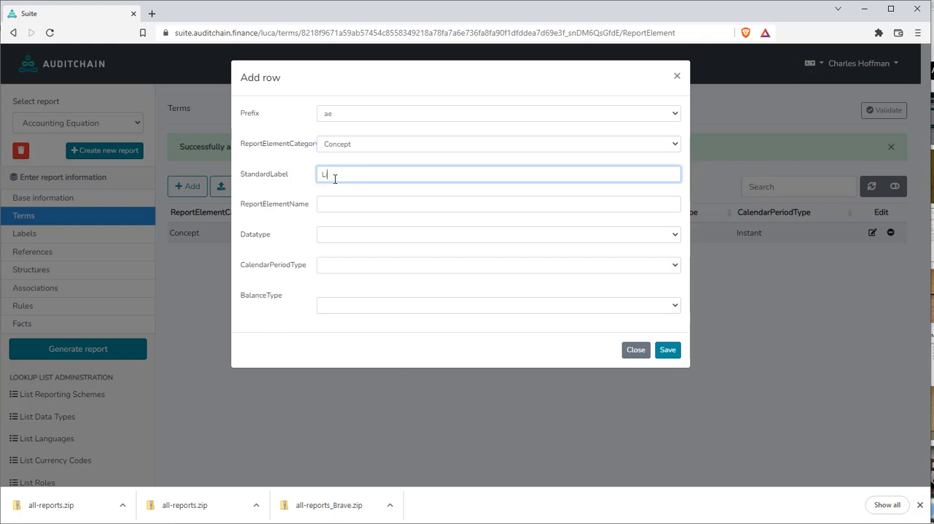
text(abilities)
key(Tab)
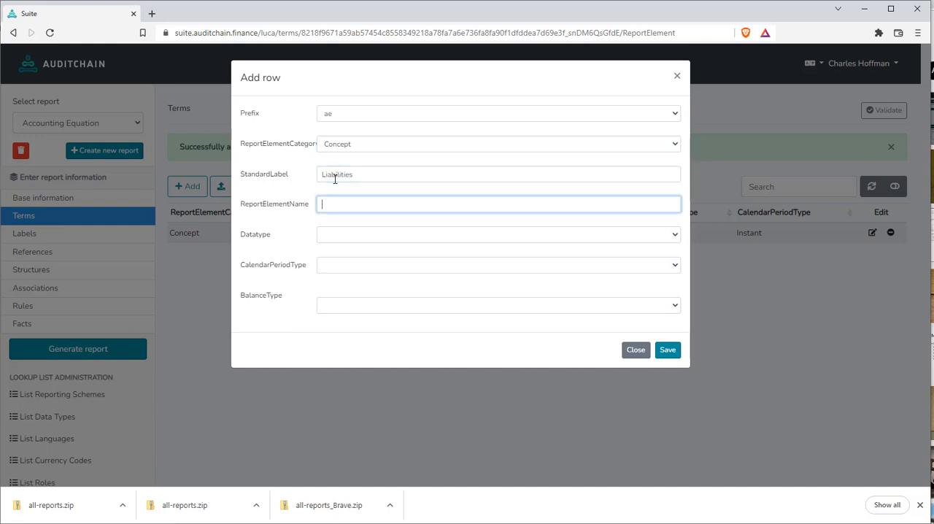
text(Liabil)
text(il)
text(ities)
key(Tab)
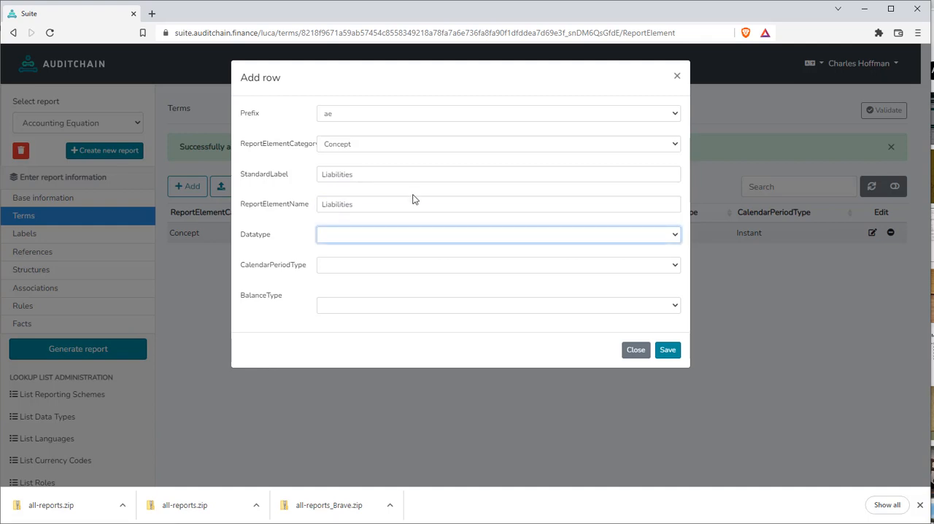
Give the Liabilities term the datatype Monetary, calendar period type Instant and balance type Credit, and save it
click(373, 240)
click(363, 260)
click(359, 268)
click(350, 289)
click(350, 306)
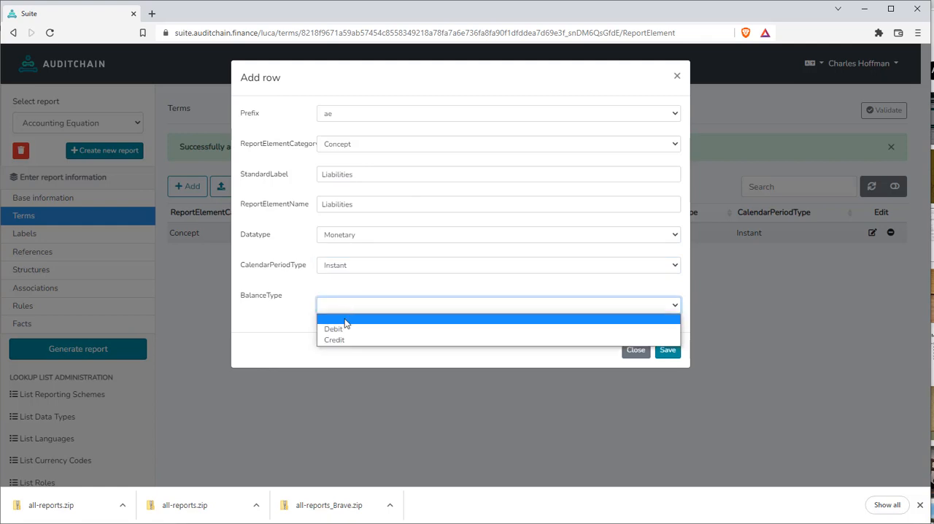
click(340, 340)
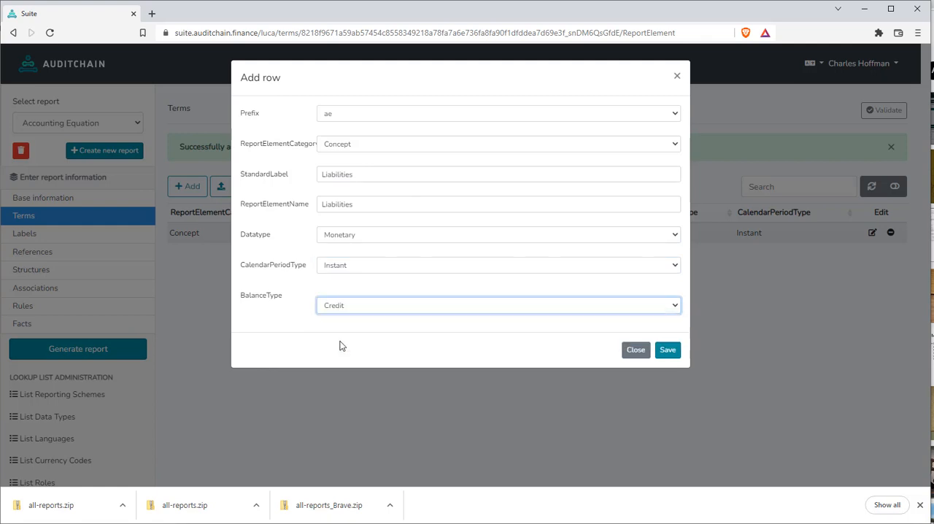
click(674, 352)
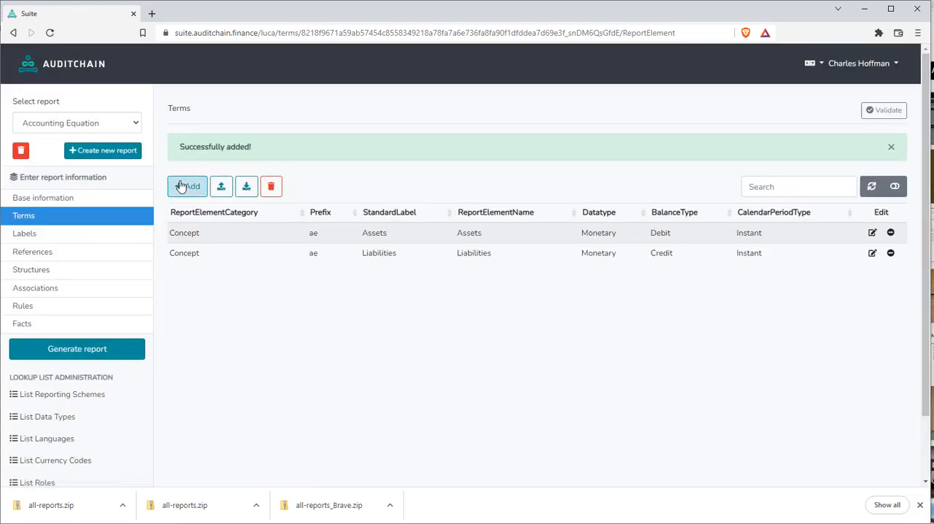
Start a third term row with prefix "ae" and report element category Concept
click(189, 186)
click(346, 116)
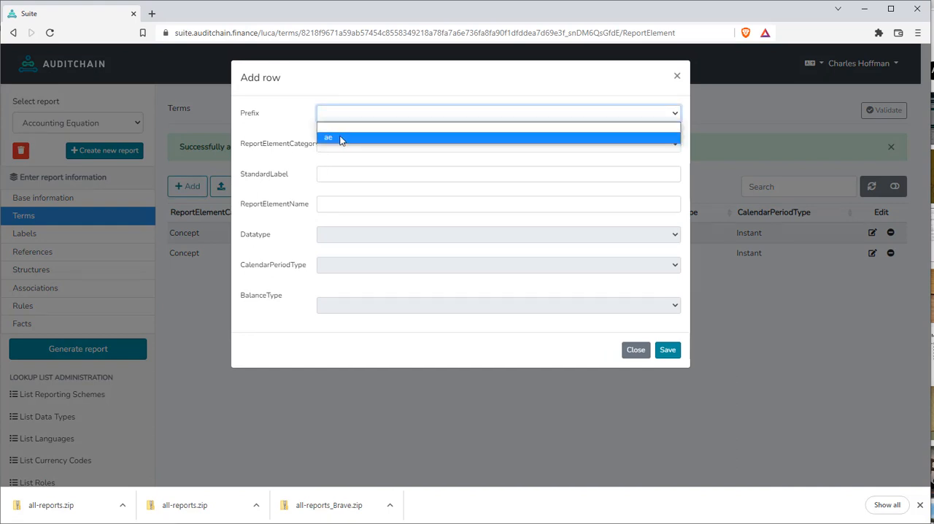
click(341, 138)
click(338, 146)
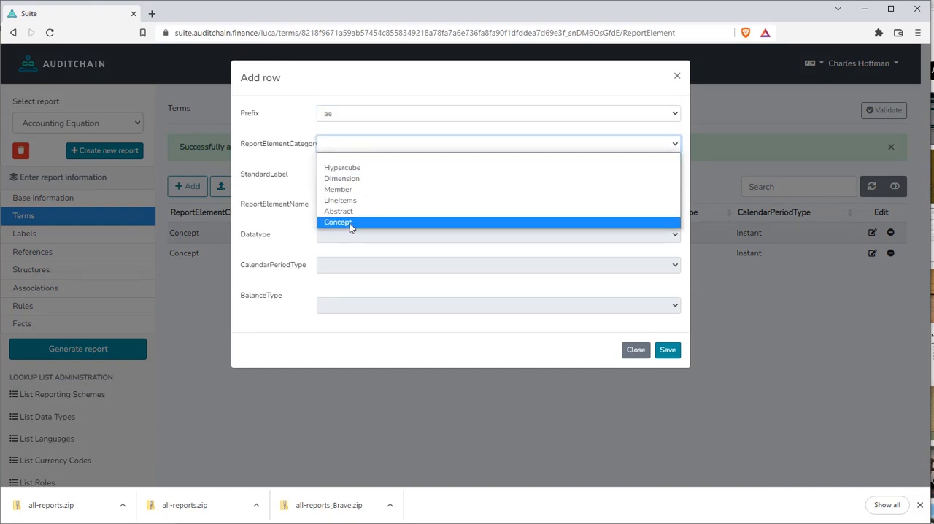
click(349, 222)
Enter "Equity" as both the standard label and the report element name of the third term
click(340, 173)
click(340, 173)
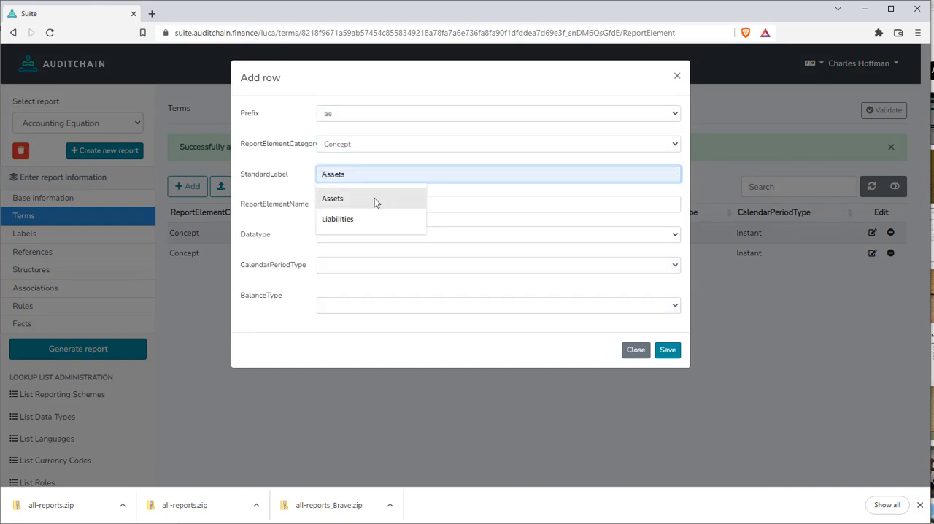
text(Equity)
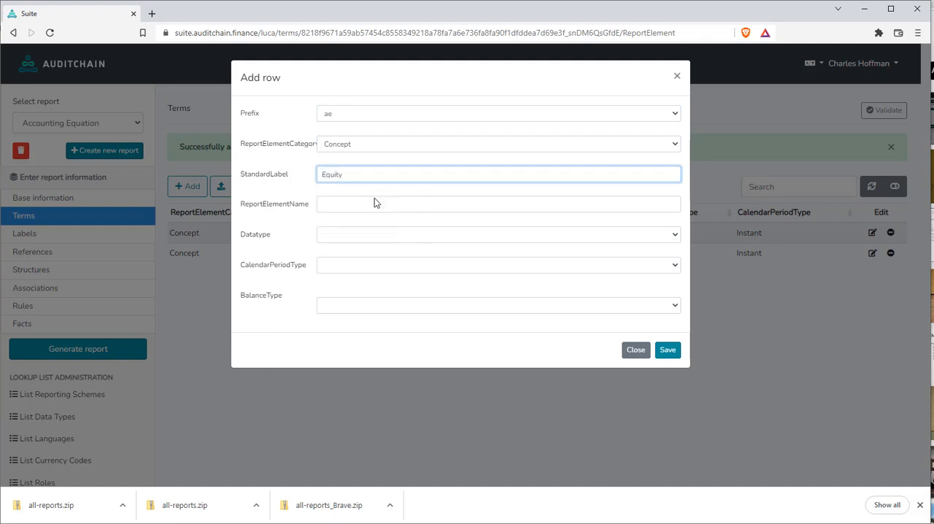
click(368, 203)
text(E)
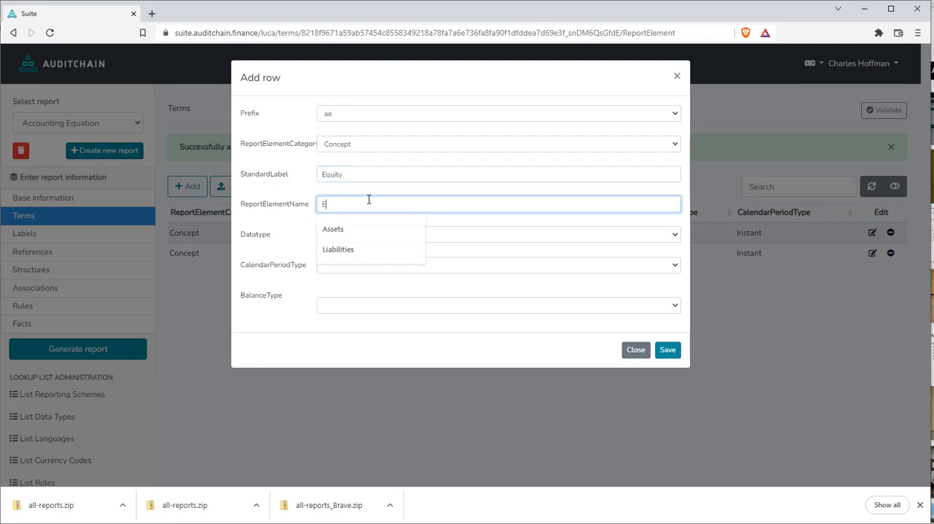
text(quity)
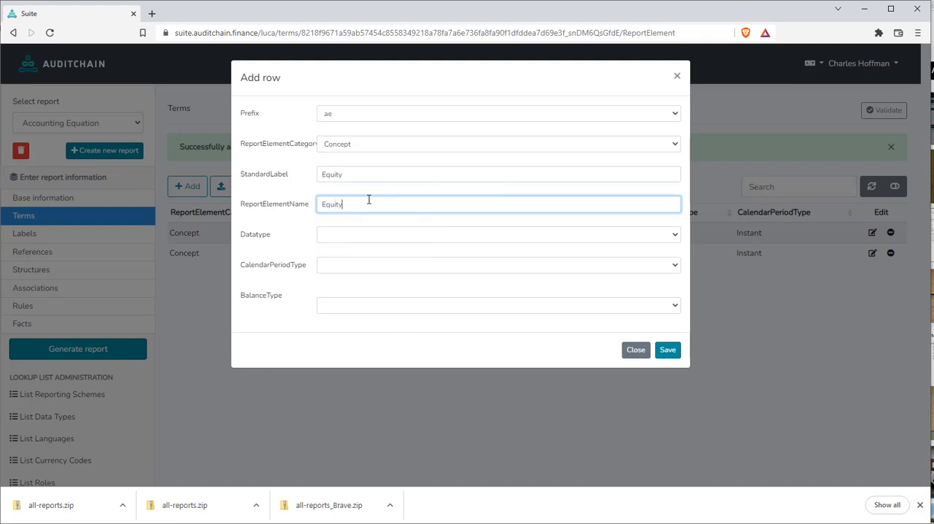
key(Tab)
Give the Equity term the datatype Monetary, calendar period type Instant and balance type Credit, and save it
click(353, 238)
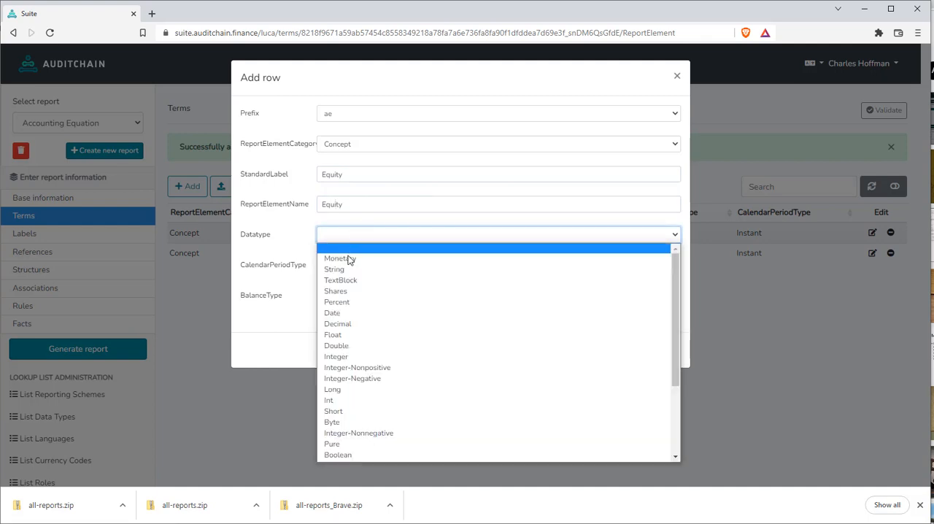
click(349, 260)
click(344, 267)
click(337, 289)
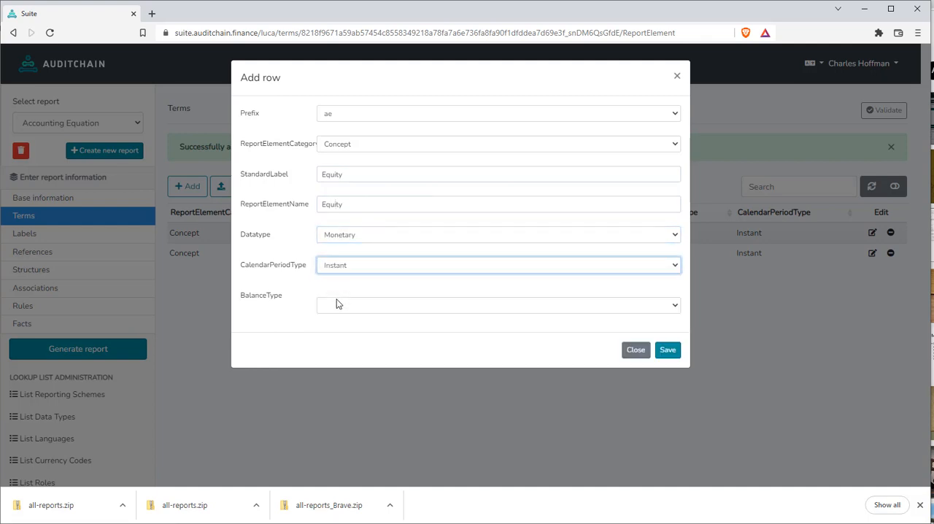
click(336, 304)
click(343, 340)
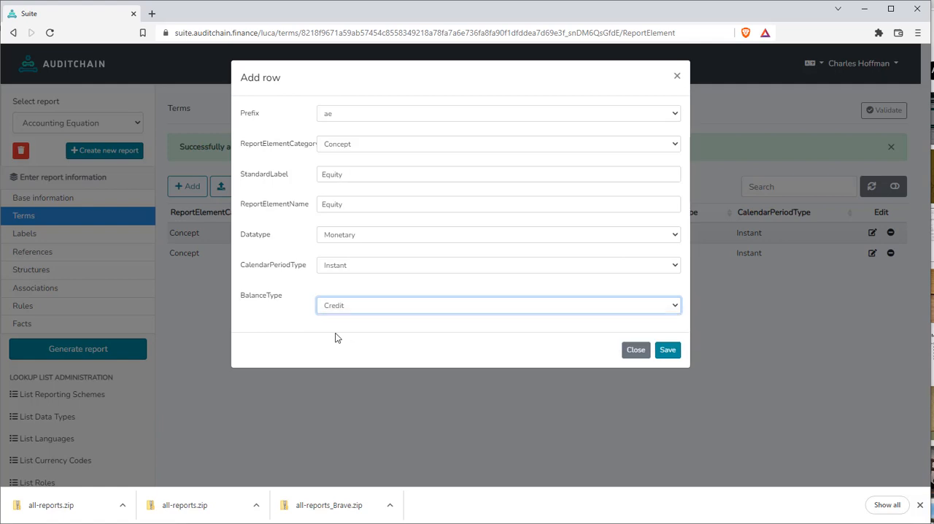
click(670, 349)
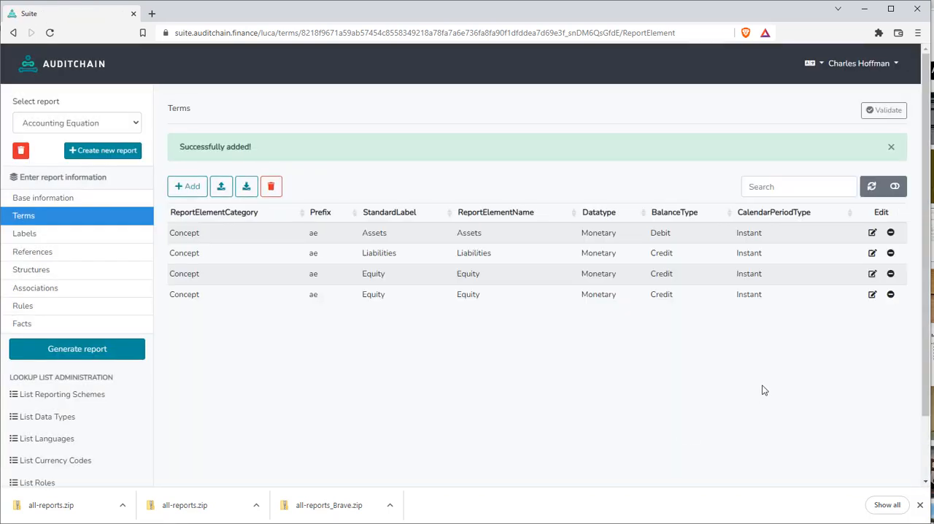
Delete the duplicate Equity row from the terms
click(891, 294)
click(668, 275)
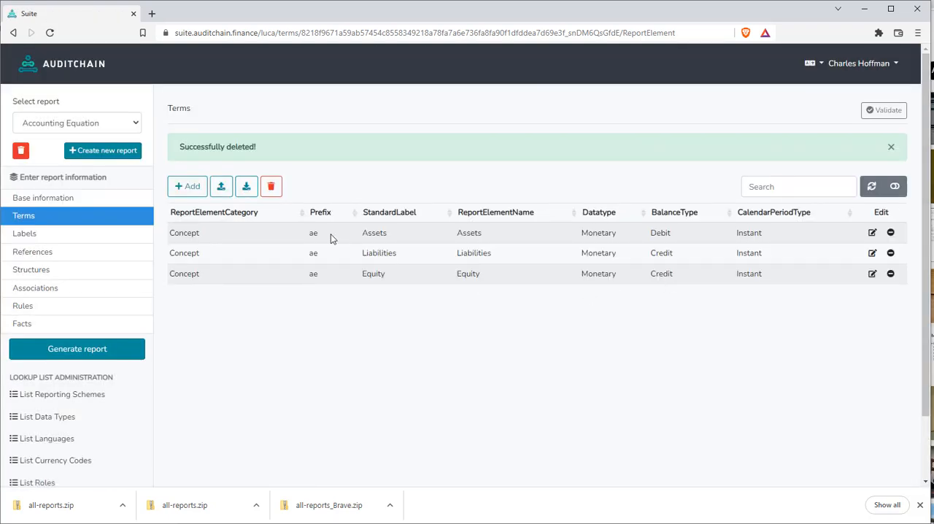
Start another term row with prefix "ae" and report element category Abstract
click(193, 188)
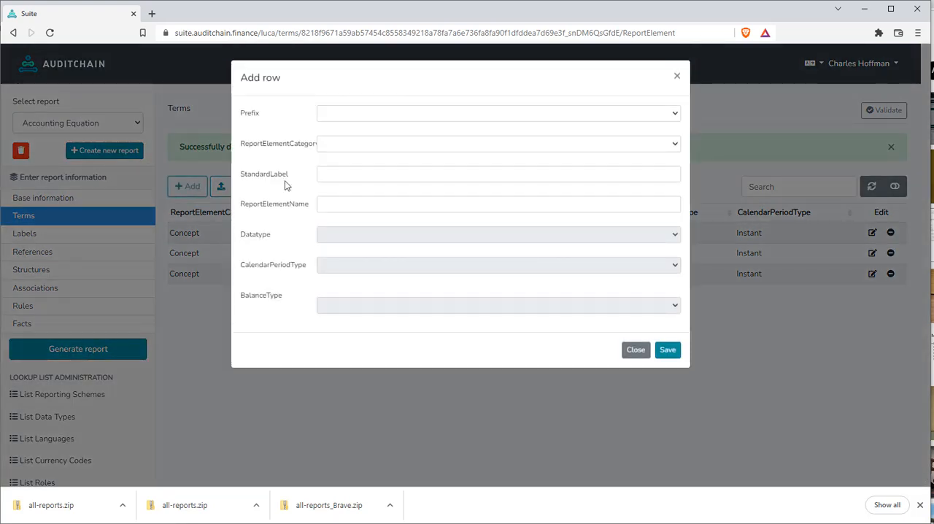
click(369, 117)
click(355, 138)
click(351, 146)
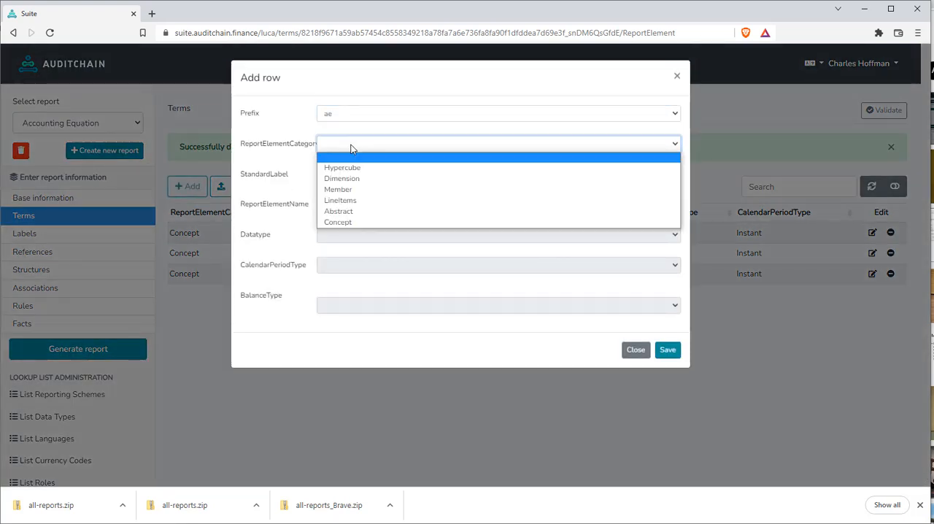
click(350, 211)
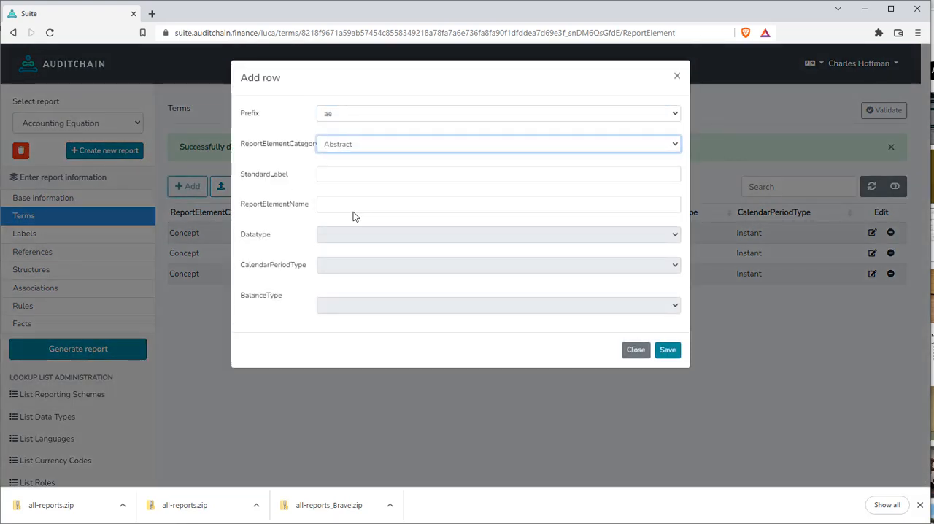
Enter "Balance Sheet [Arithmetic]" as the standard label of the abstract term
click(351, 176)
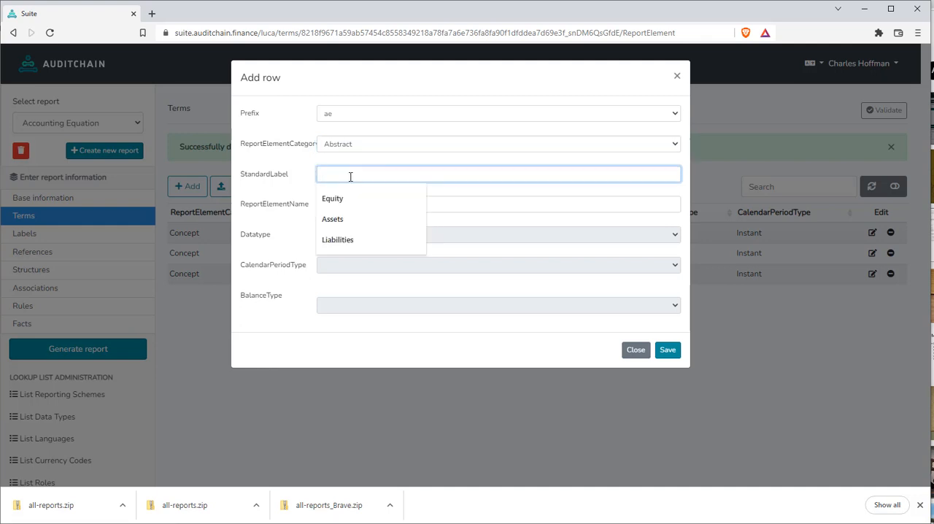
text(Bal)
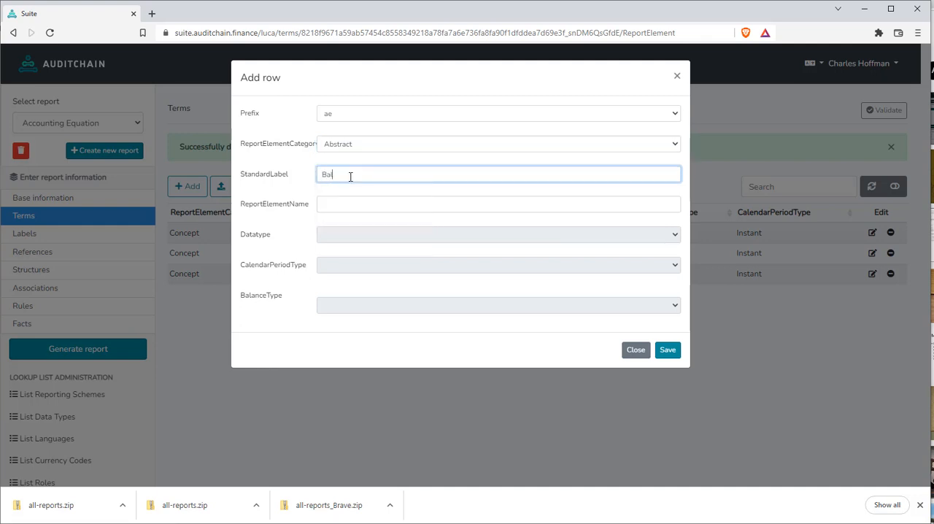
text(ance Sheet [Arithmetic])
Enter "BalanceSheetArithmetic" as the abstract term's report element name and save the term
click(347, 207)
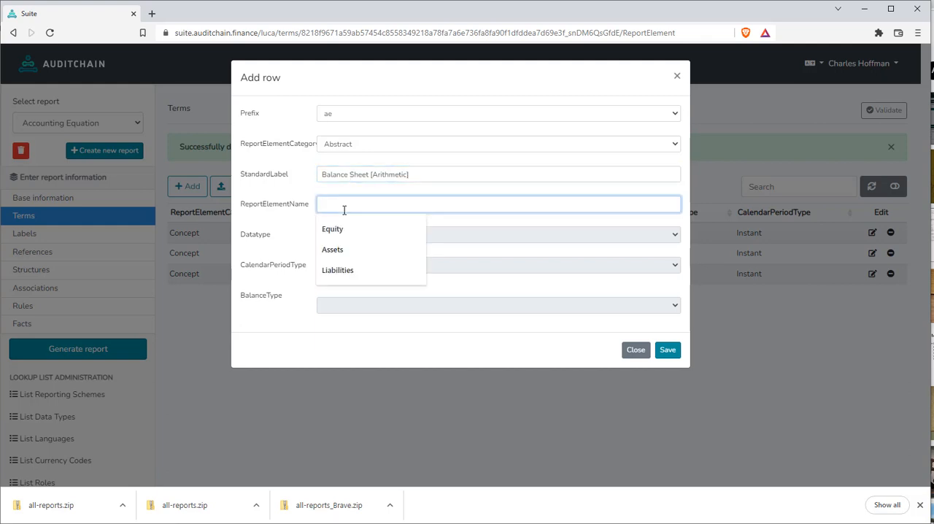
text(BalanceShee)
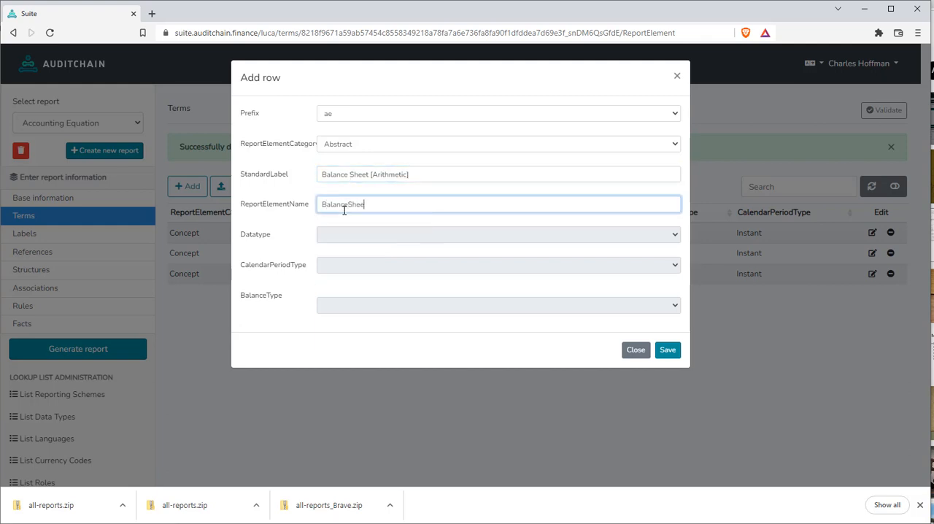
text(tArithmetic)
click(671, 357)
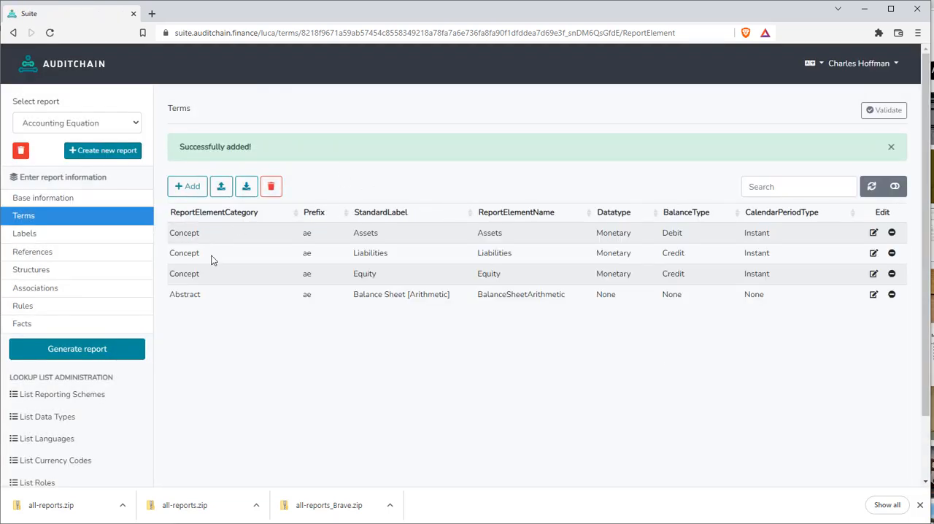
Start a new row in the report's Structures with the structure identifier "BalanceSheet"
click(41, 241)
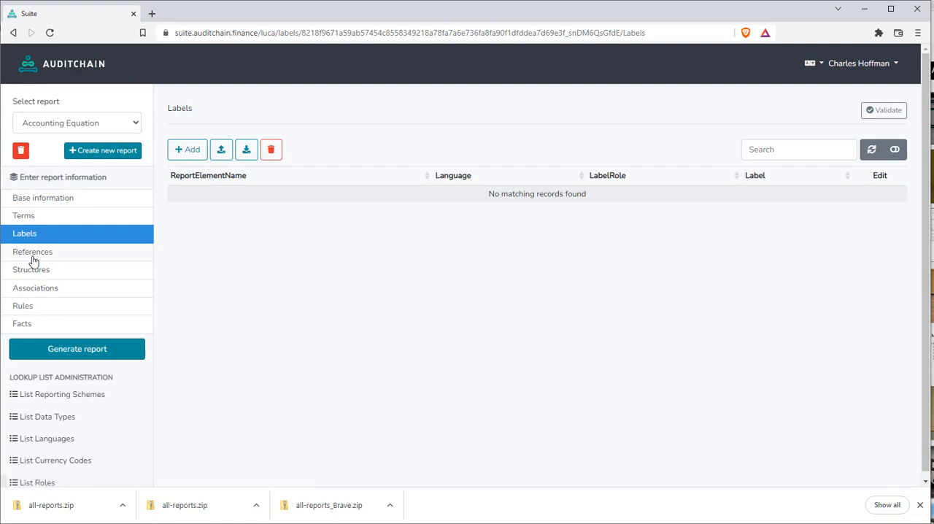
click(33, 260)
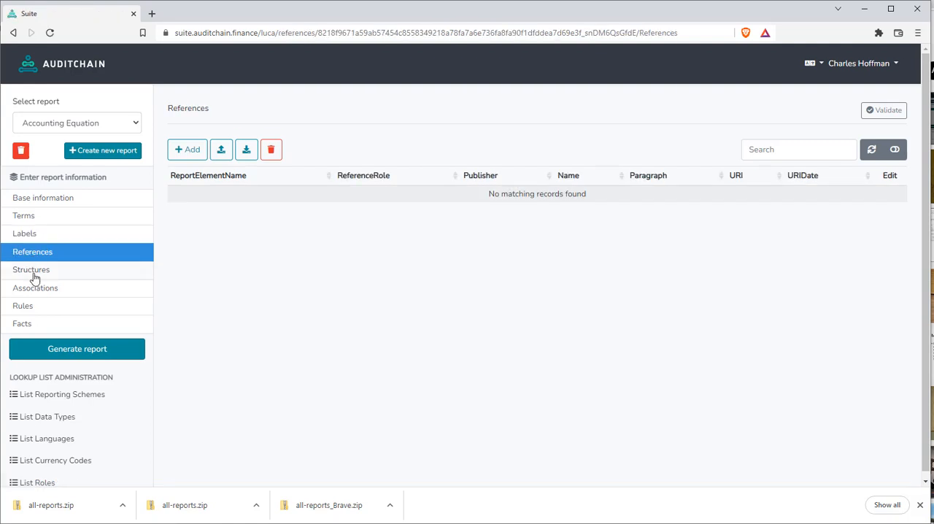
click(37, 274)
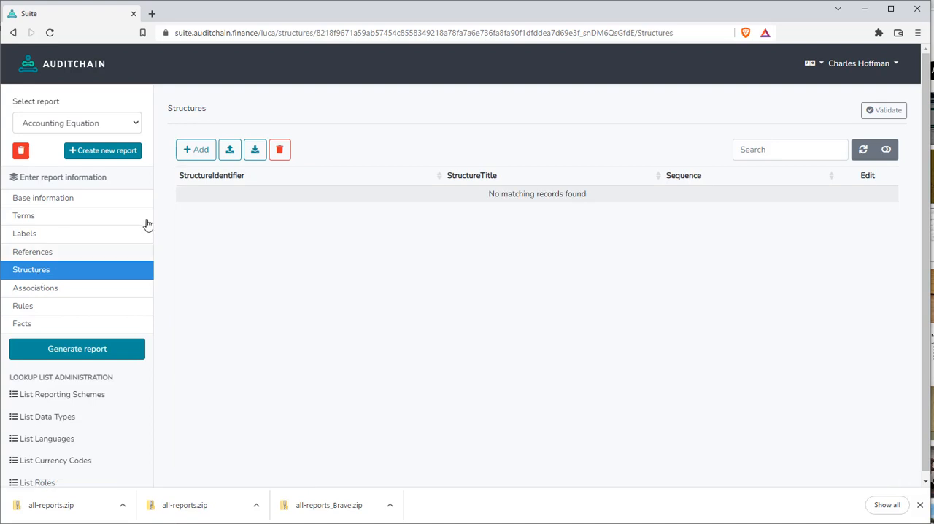
click(202, 152)
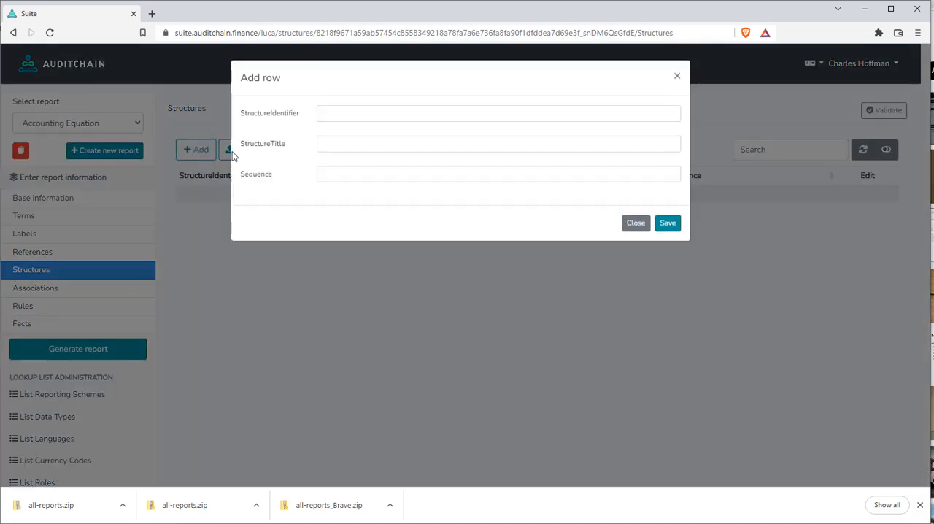
click(384, 111)
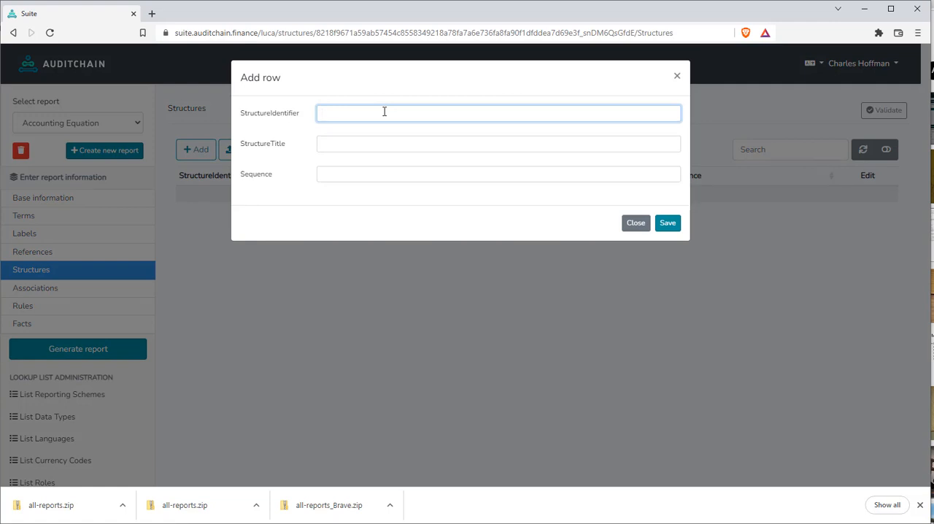
text(BalanceSheet)
key(Tab)
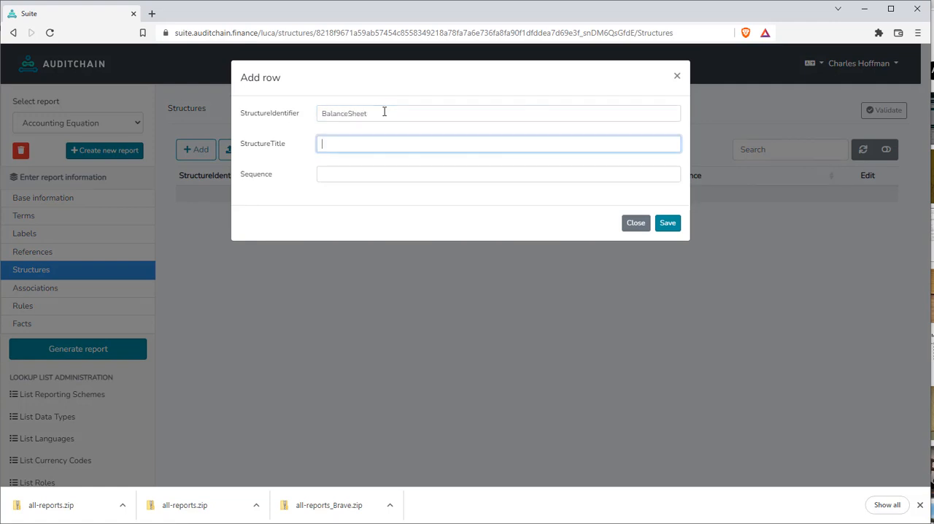
text(Balance Sheet)
Give the new structure the title "Balance Sheet" and sequence 1, and save it
key(Tab)
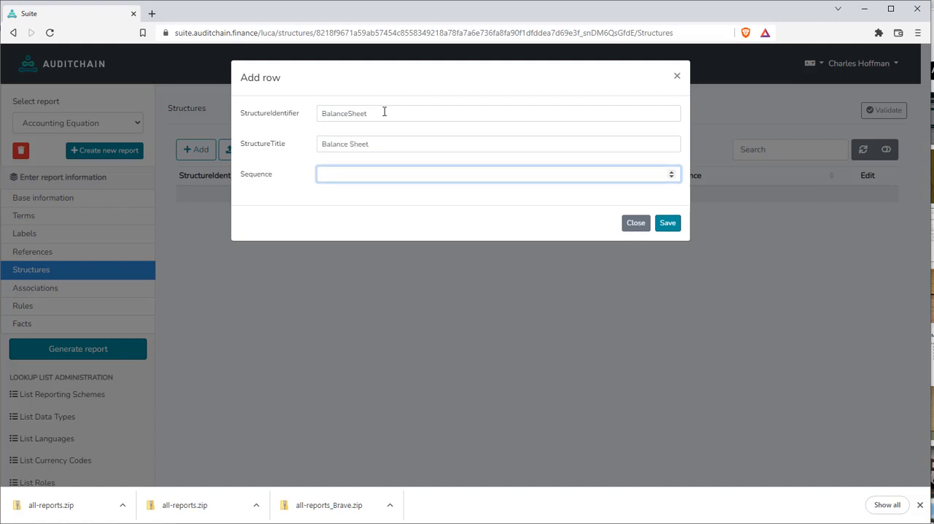
click(664, 223)
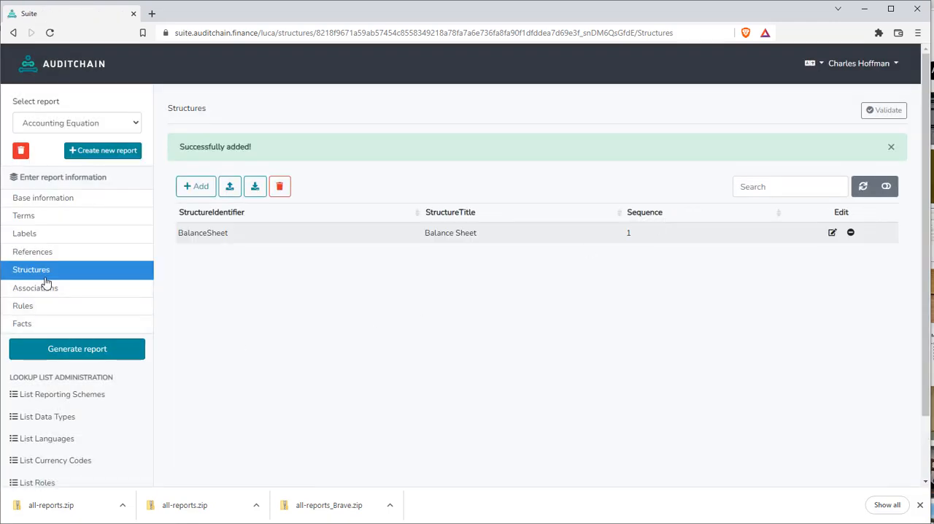
Start an association row with structure type Presentation, structure identifier BalanceSheet and association from name ae:BalanceSheetArithmetic
click(55, 292)
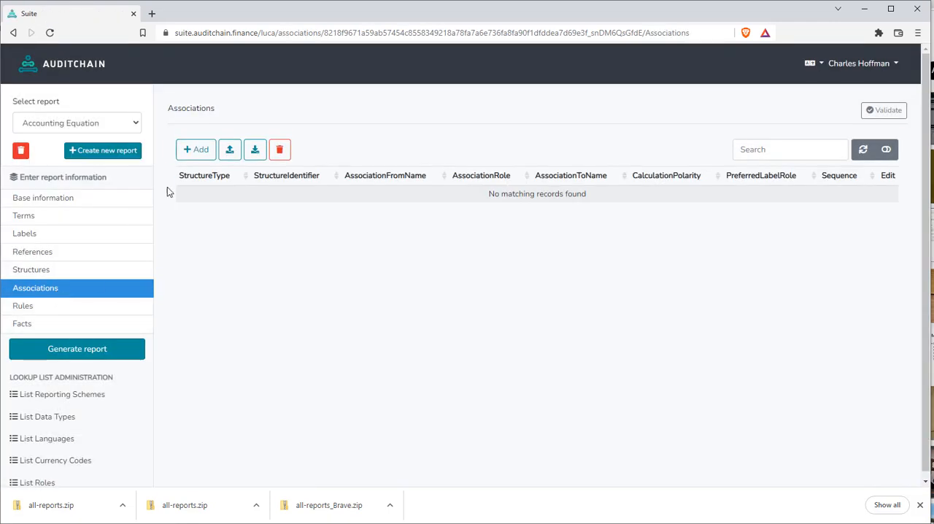
click(198, 149)
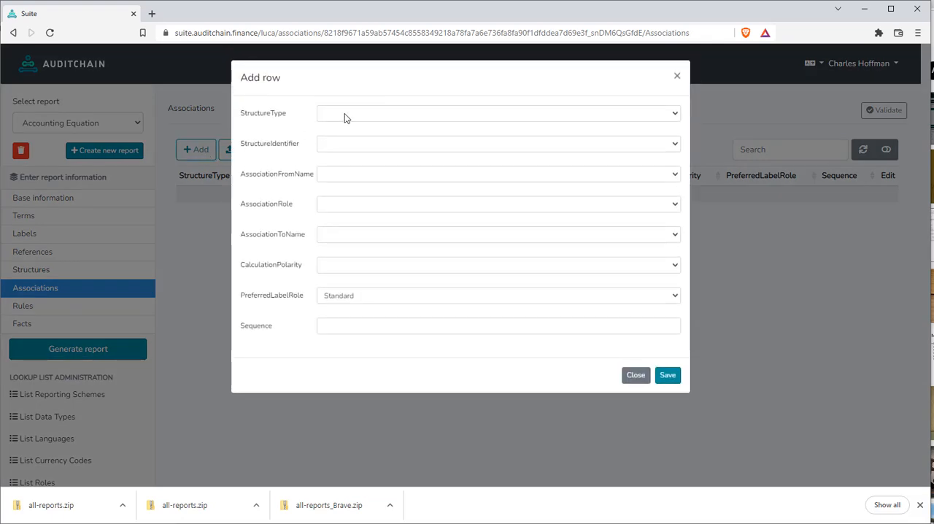
click(345, 113)
click(346, 136)
click(344, 145)
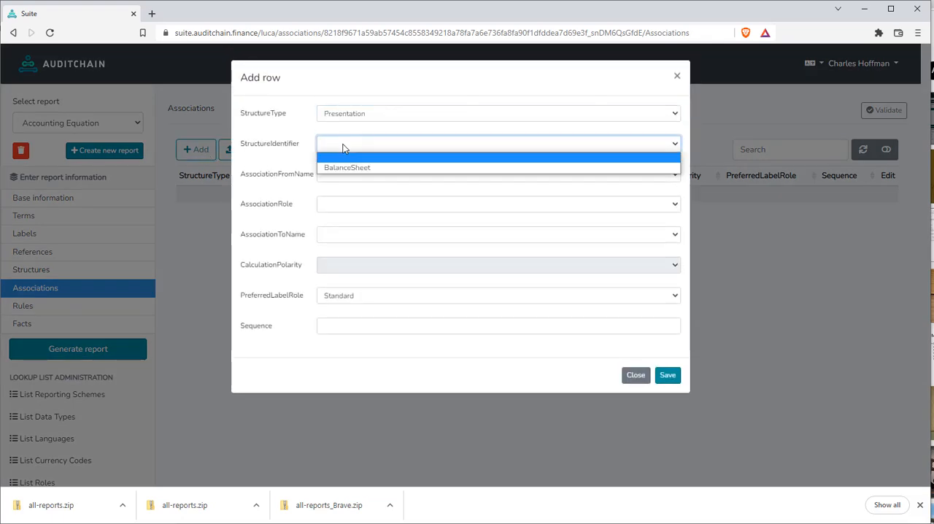
click(357, 169)
click(355, 175)
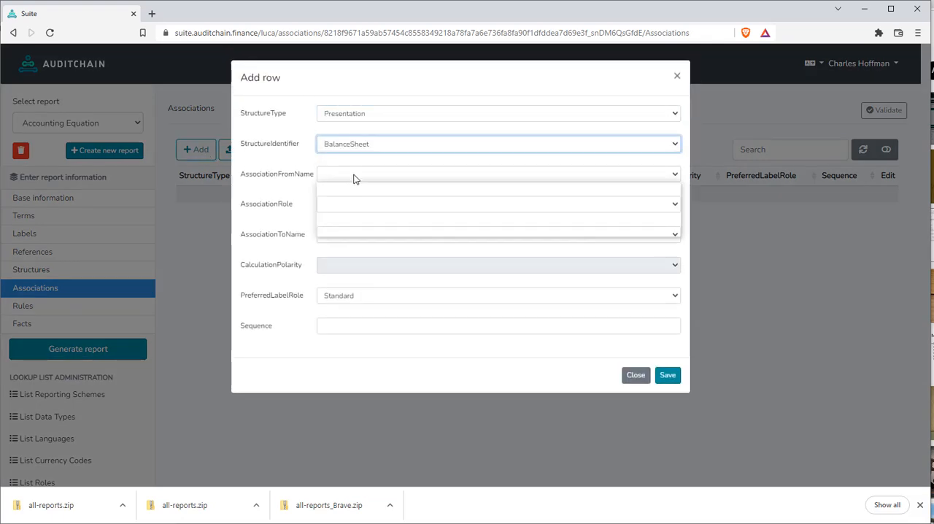
click(400, 231)
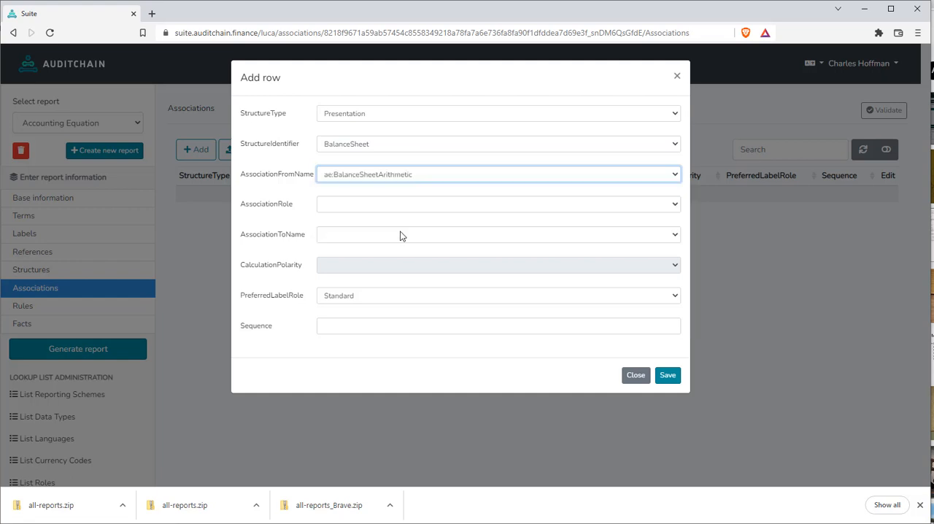
Complete the association with role Parent-Child, association to name ae:Assets and sequence 1, and save it
click(360, 207)
click(359, 228)
click(357, 238)
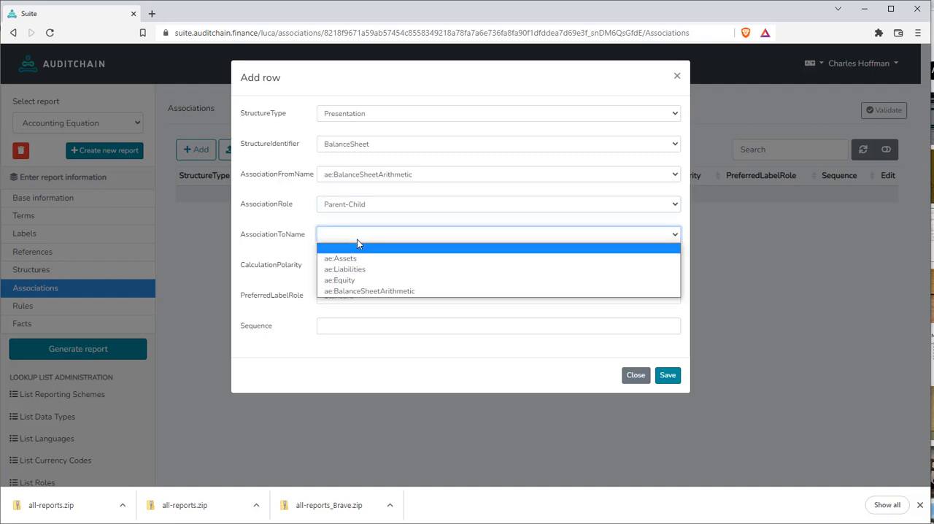
click(357, 260)
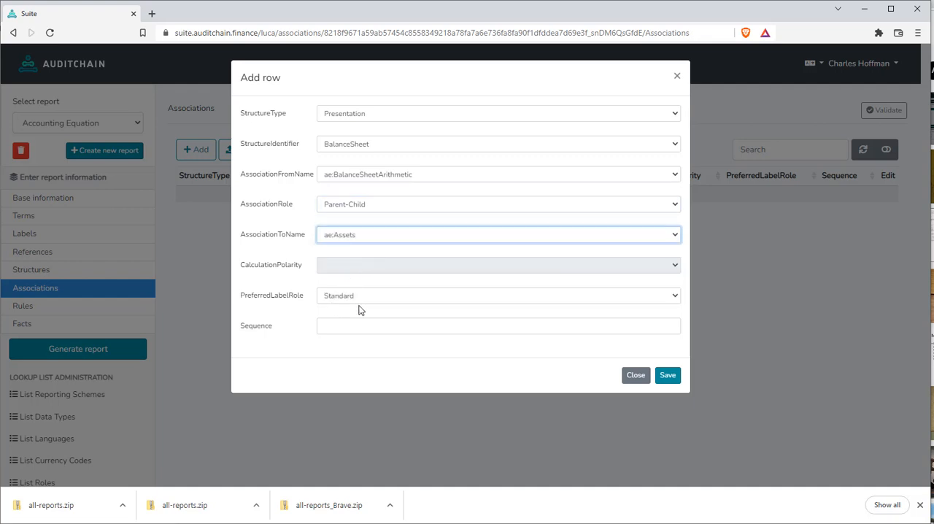
click(338, 329)
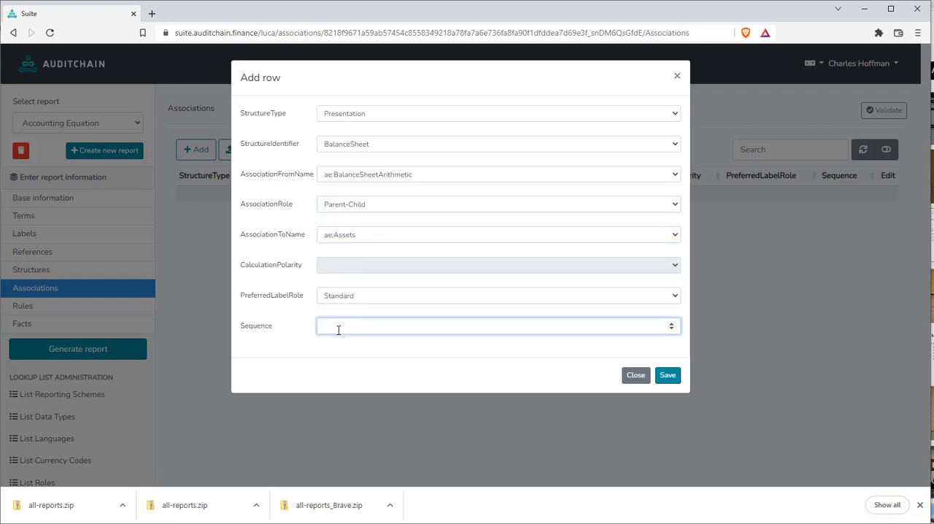
text(1)
click(668, 376)
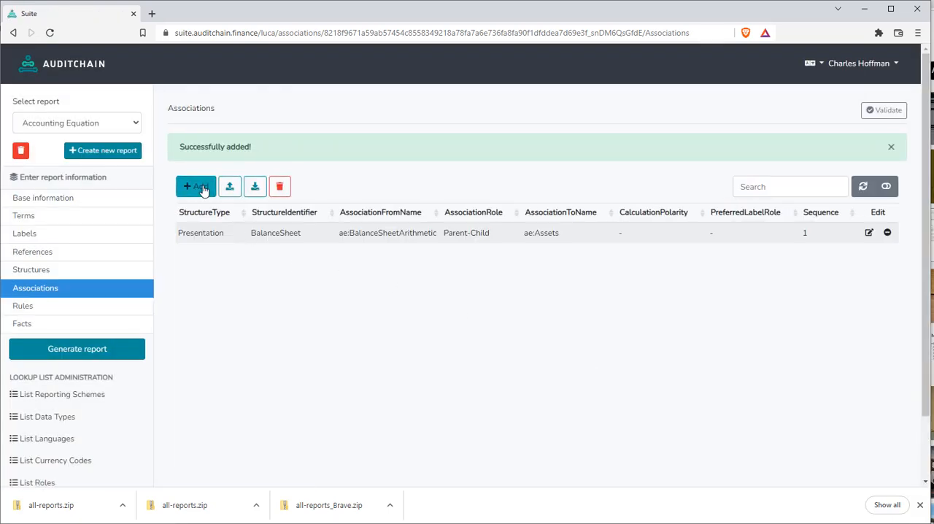
Start a second association row with structure type Presentation, structure identifier BalanceSheet and association from name ae:BalanceSheetArithmetic
click(203, 188)
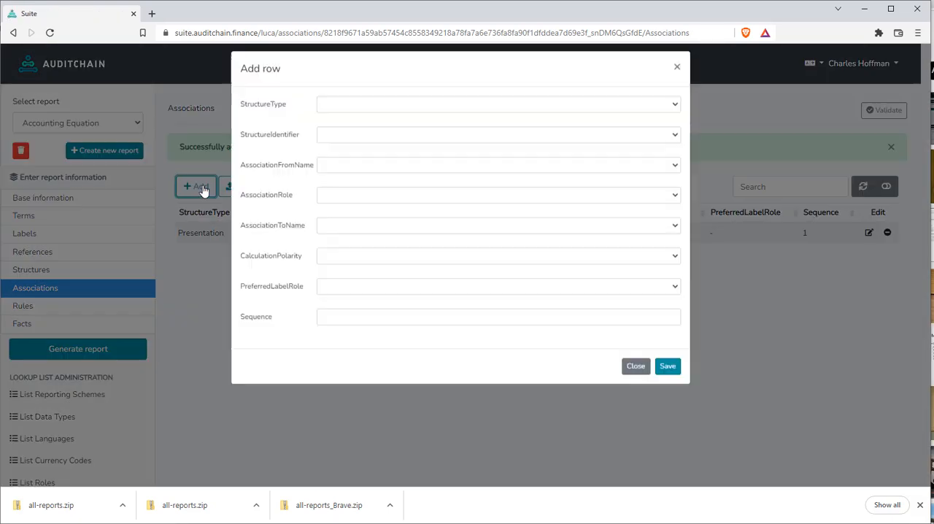
click(333, 118)
click(342, 139)
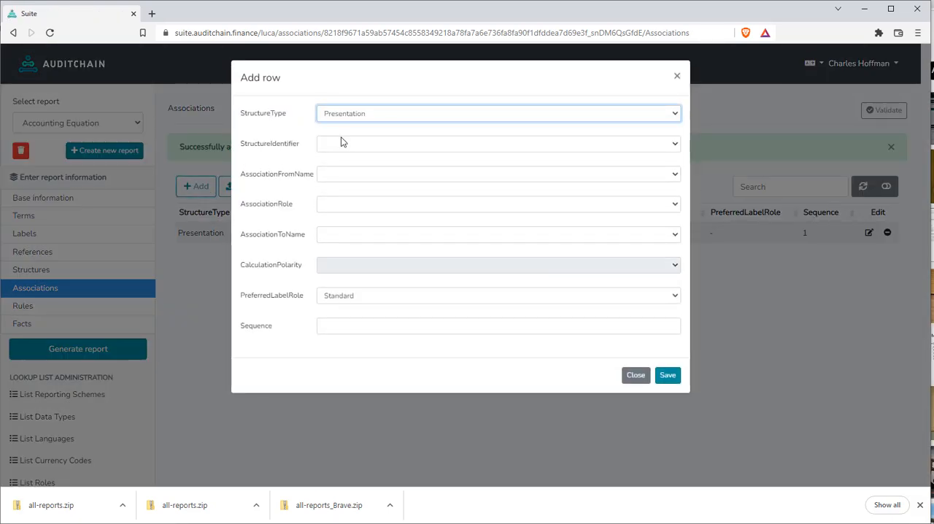
click(339, 144)
click(355, 169)
click(351, 175)
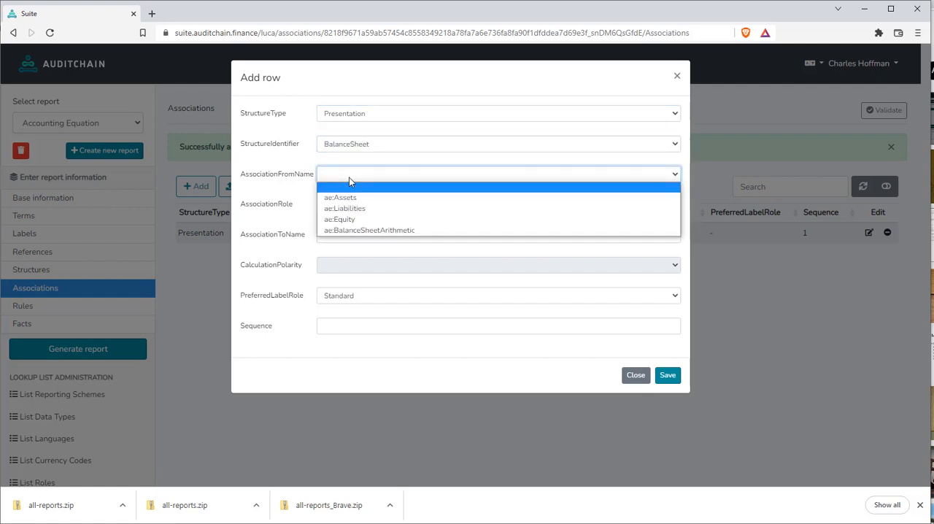
click(352, 230)
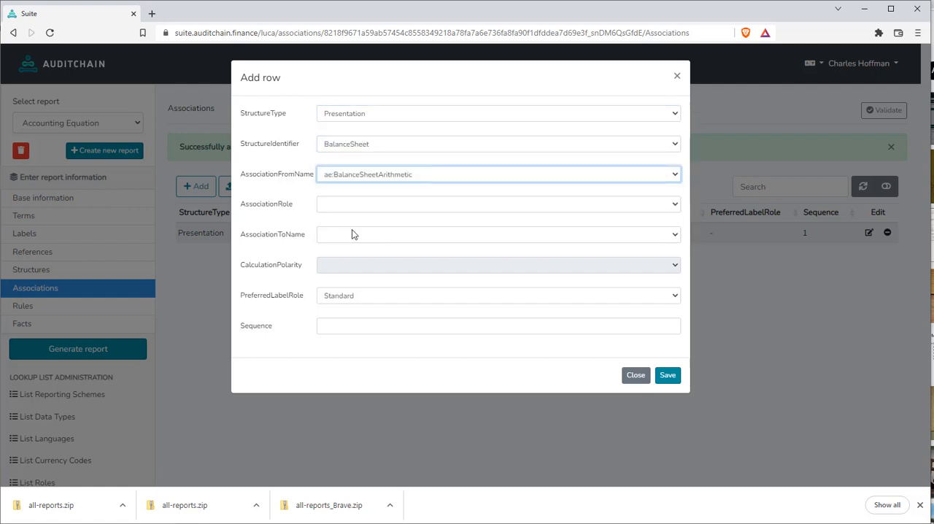
Give the second association the role Parent-Child, association to name ae:Liabilities and sequence 2, and save it
click(335, 207)
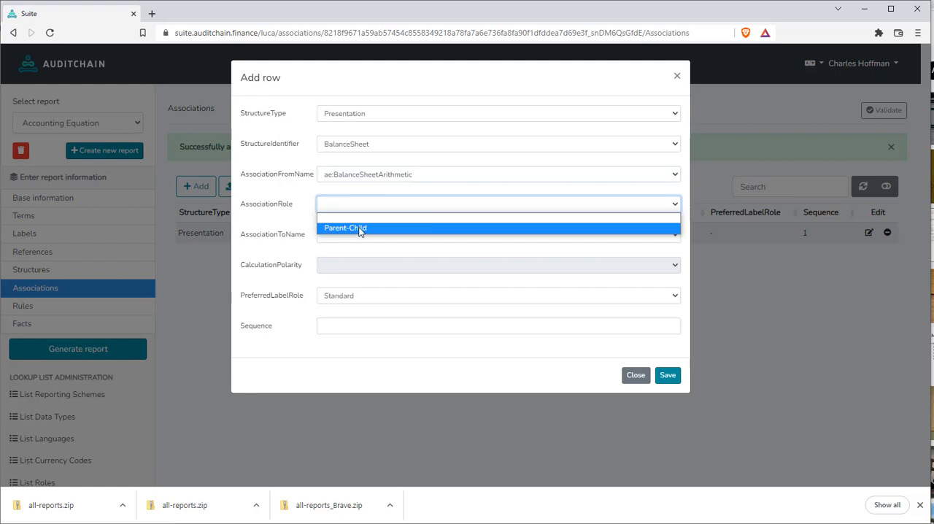
click(361, 230)
click(353, 242)
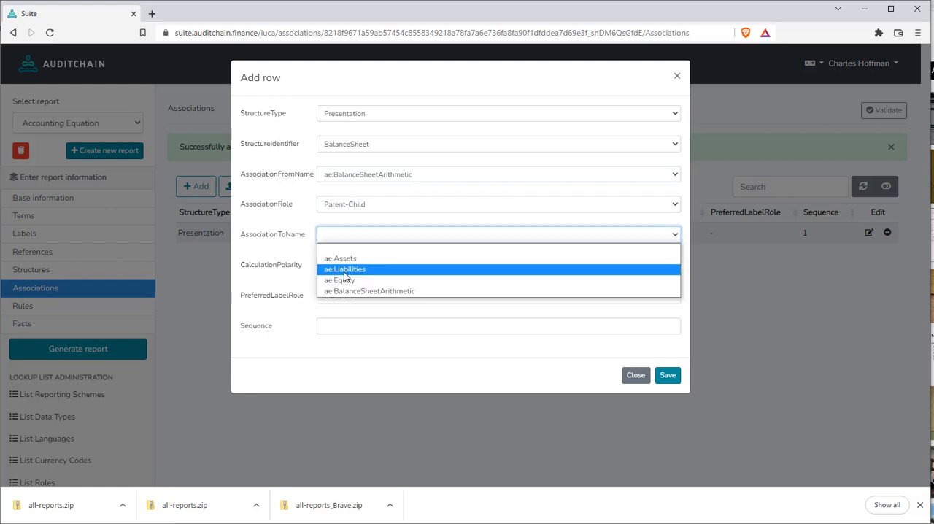
click(344, 270)
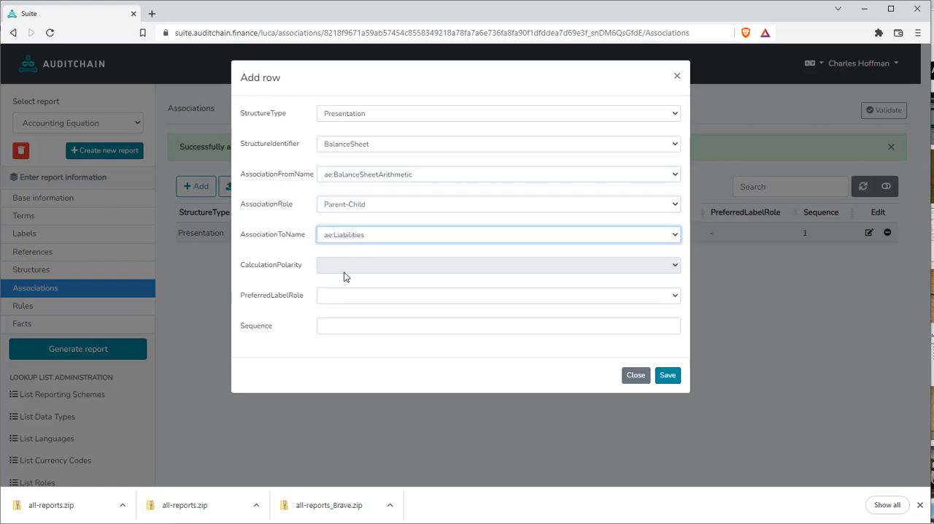
click(337, 326)
text(2)
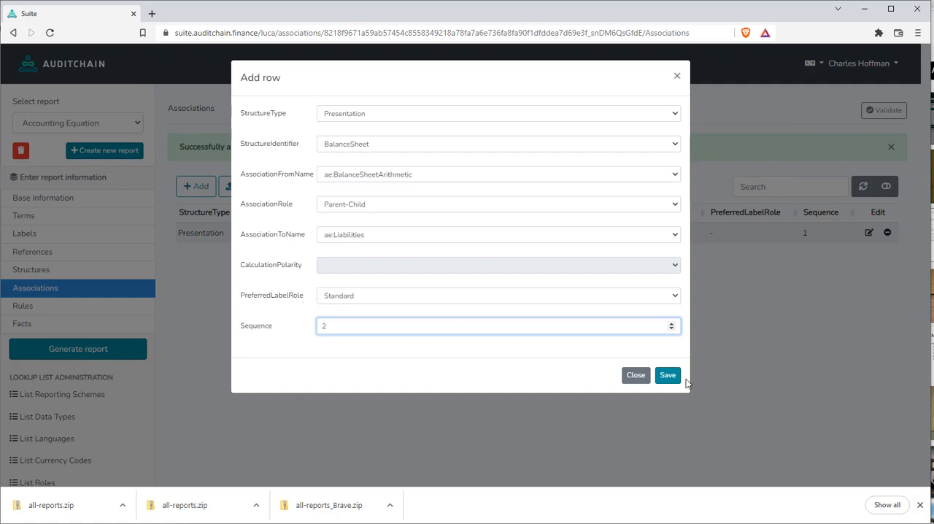
click(668, 376)
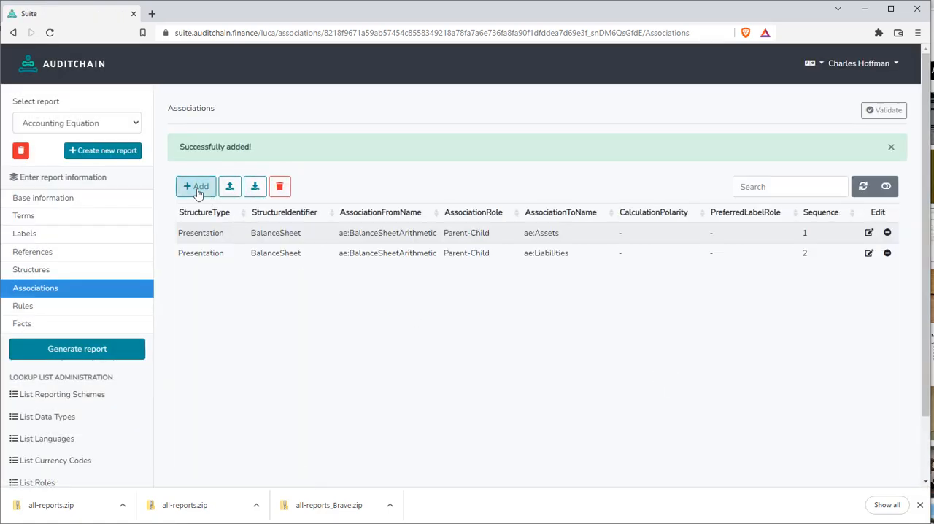
Start a third association row with structure type Presentation, structure identifier BalanceSheet and association from name ae:BalanceSheetArithmetic
click(197, 186)
click(344, 115)
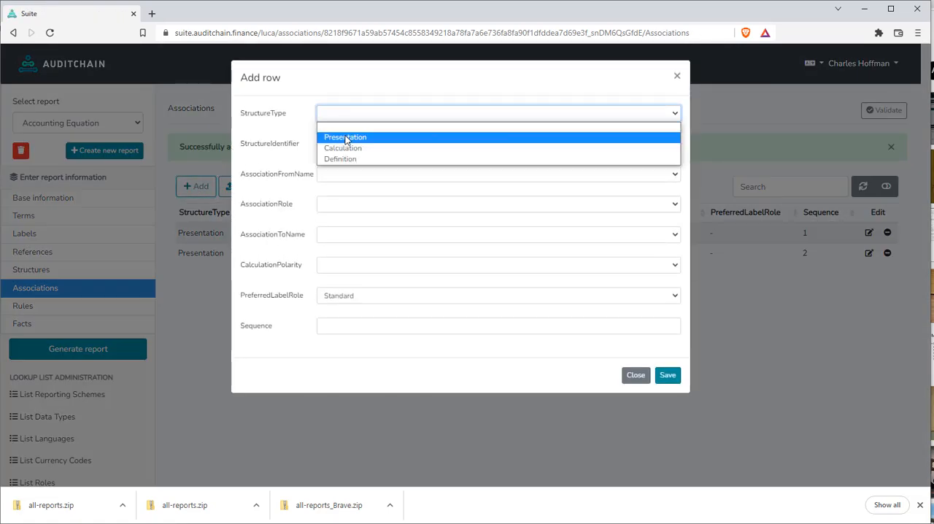
click(344, 136)
click(344, 144)
click(344, 167)
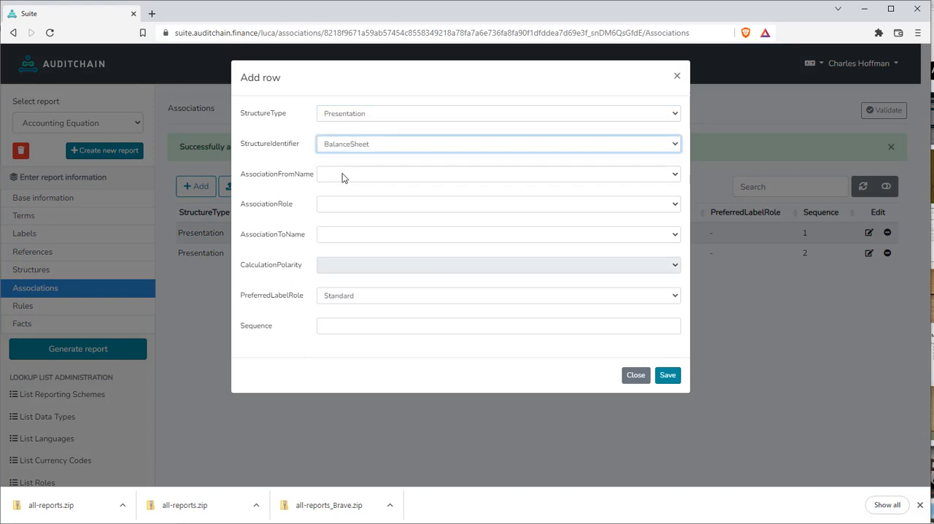
click(342, 175)
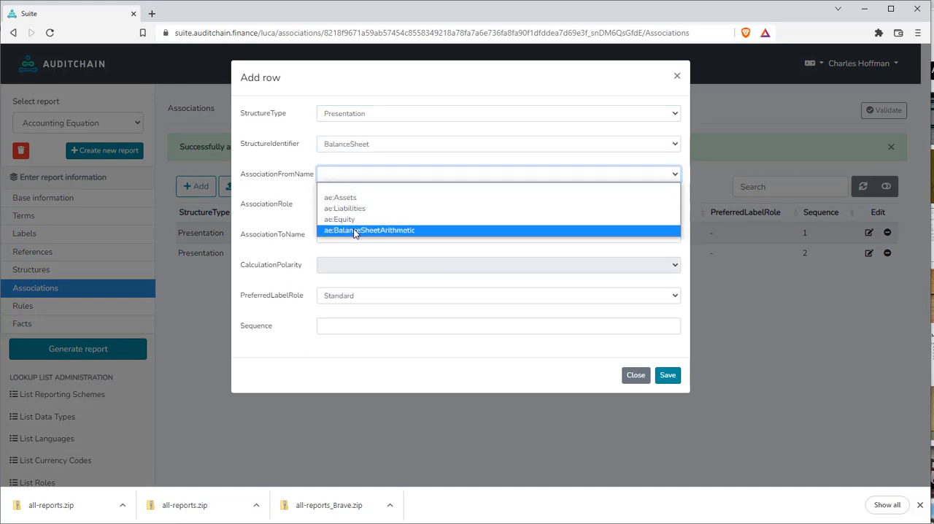
click(357, 230)
Give the third association the role Parent-Child, association to name ae:Equity and sequence 3, and save it
click(358, 205)
click(360, 229)
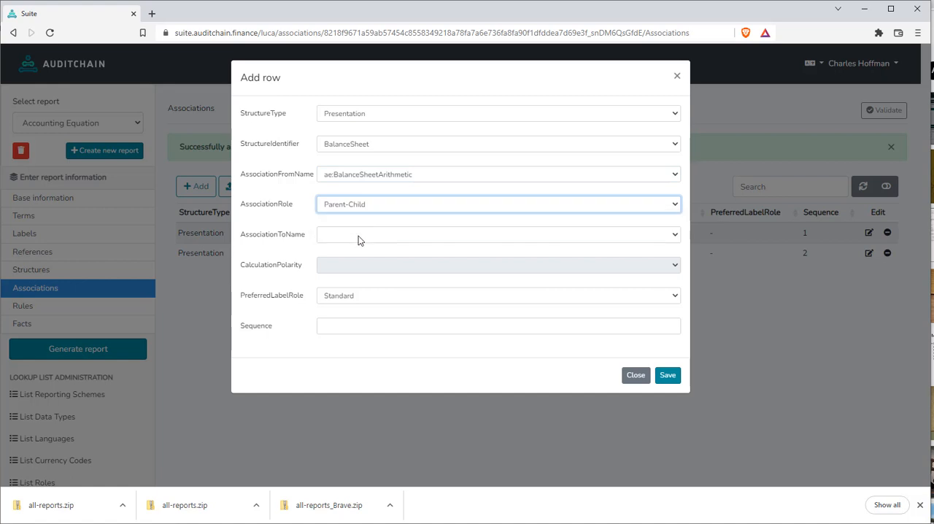
click(359, 235)
click(356, 280)
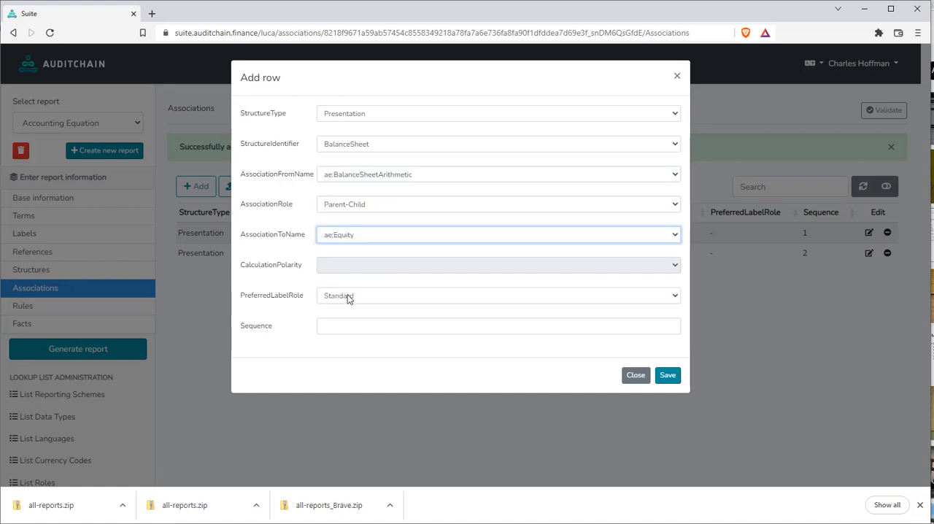
click(334, 327)
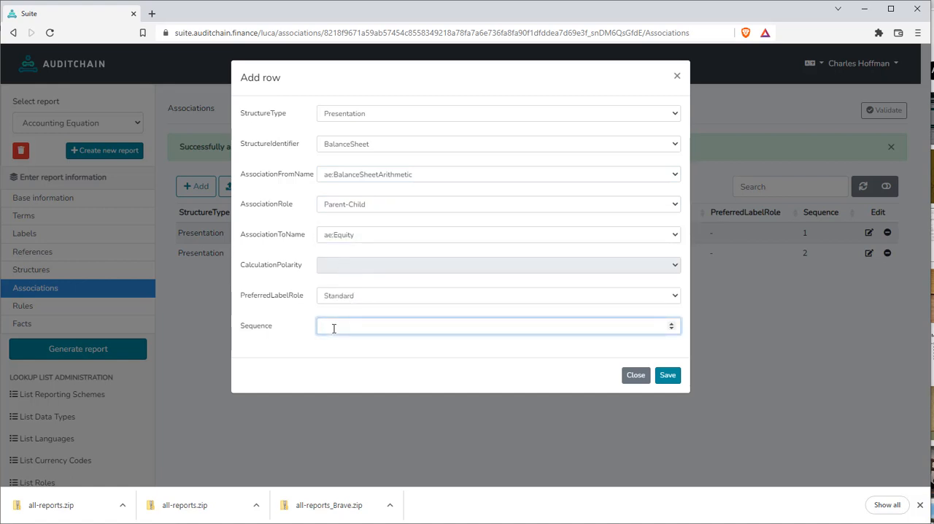
click(672, 382)
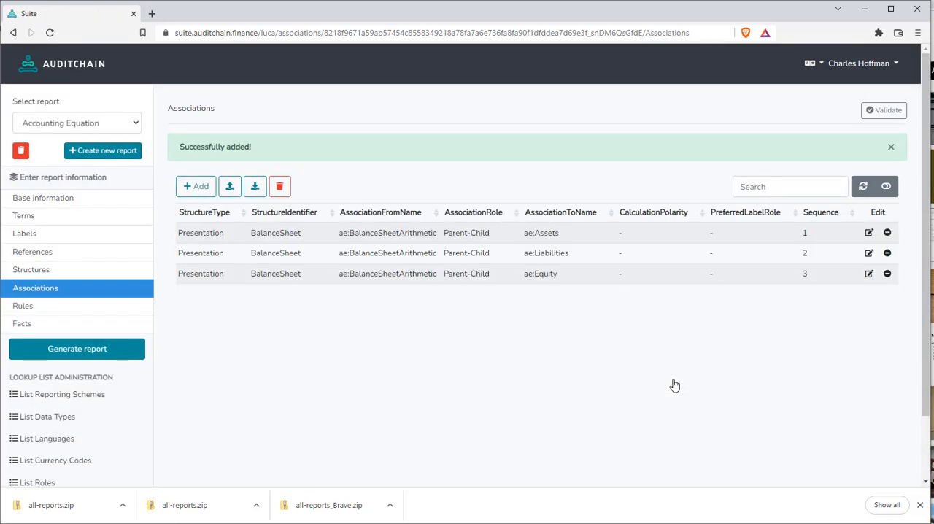
Start a new row in the report's Rules with rule type ConsistencyRule and rule code BS1
click(37, 308)
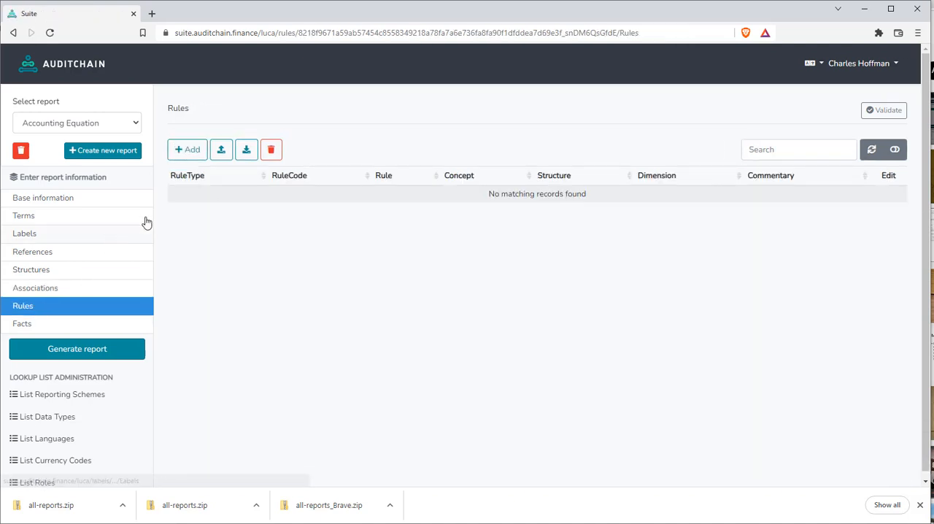
click(187, 150)
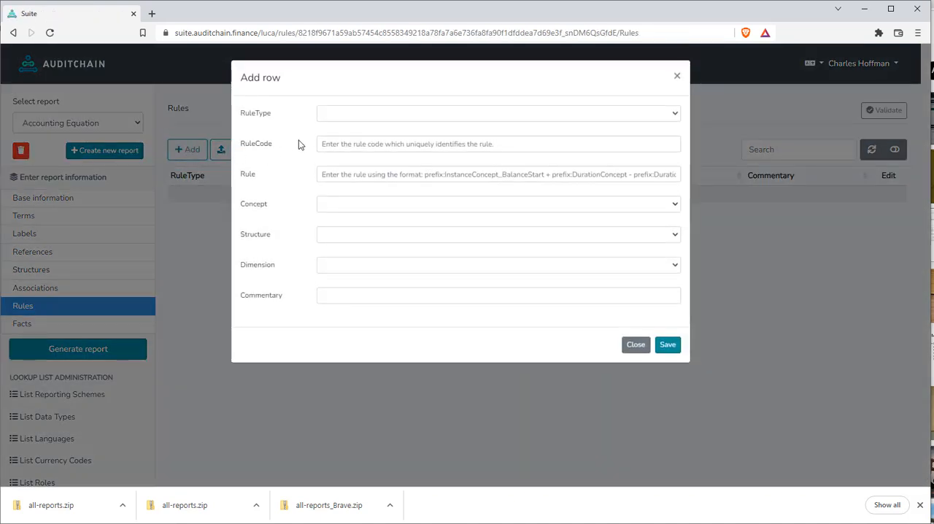
click(346, 113)
click(352, 134)
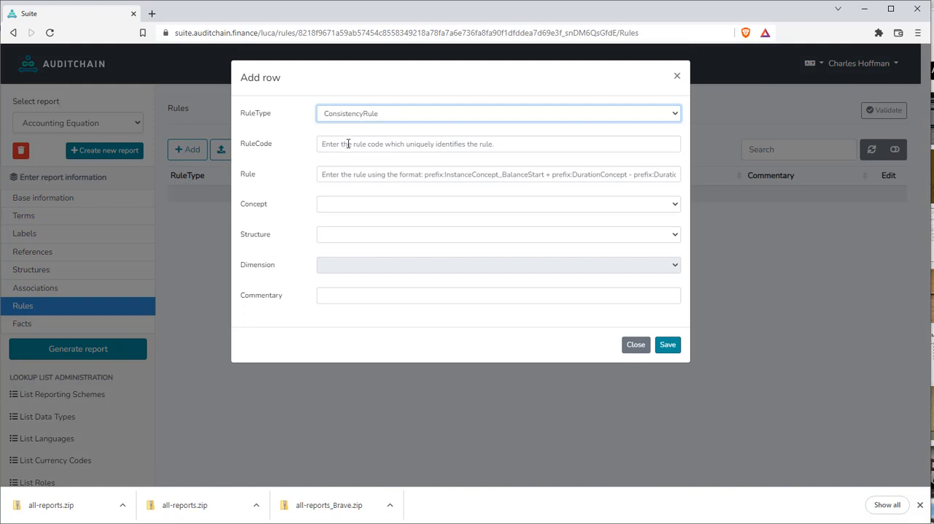
click(346, 144)
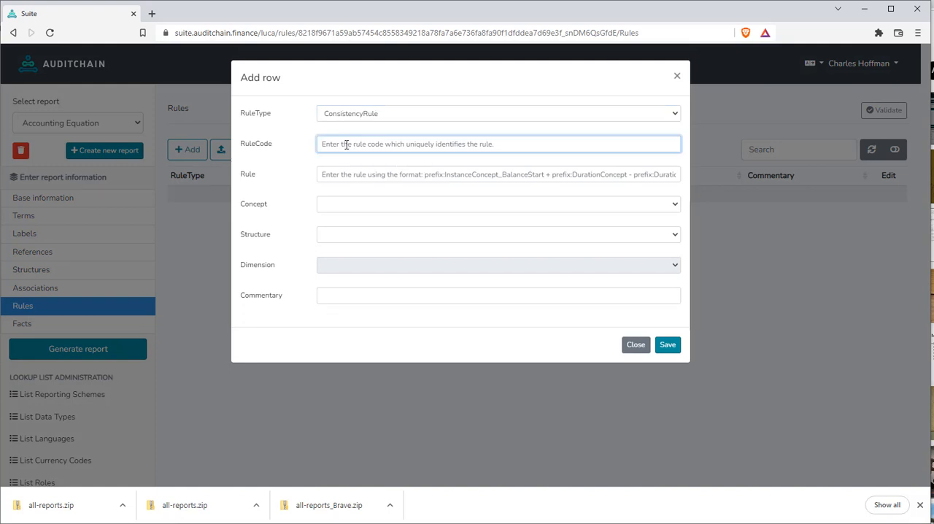
text(B)
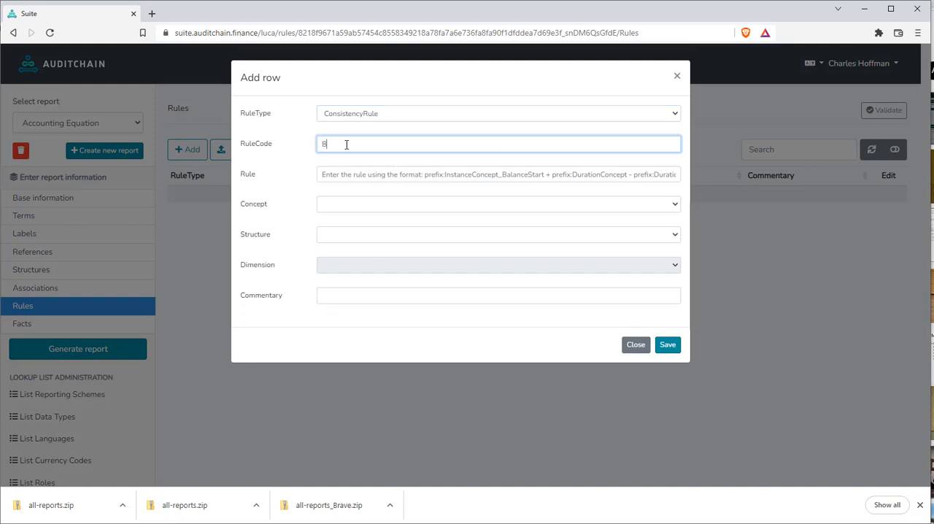
text(S1)
Enter "$Assets = $Liabilities + $Equity" as the rule expression of rule BS1
click(333, 178)
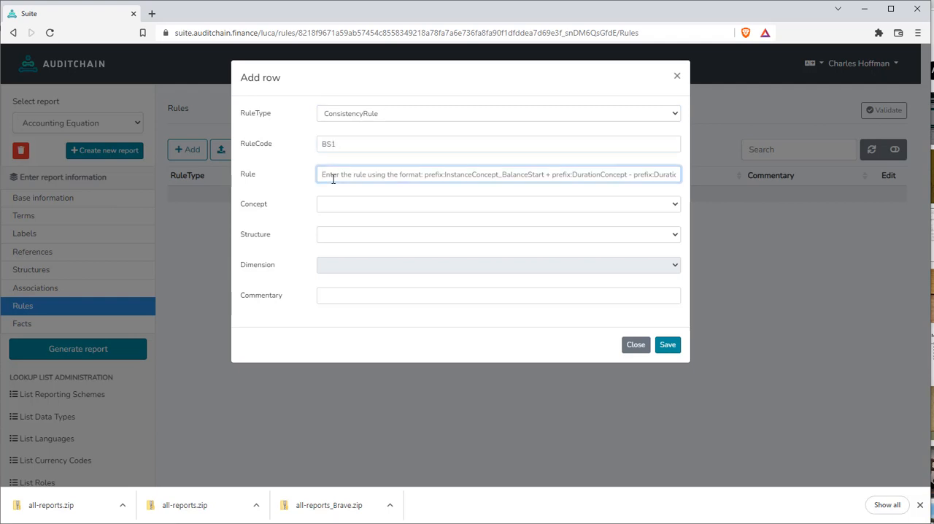
text(S)
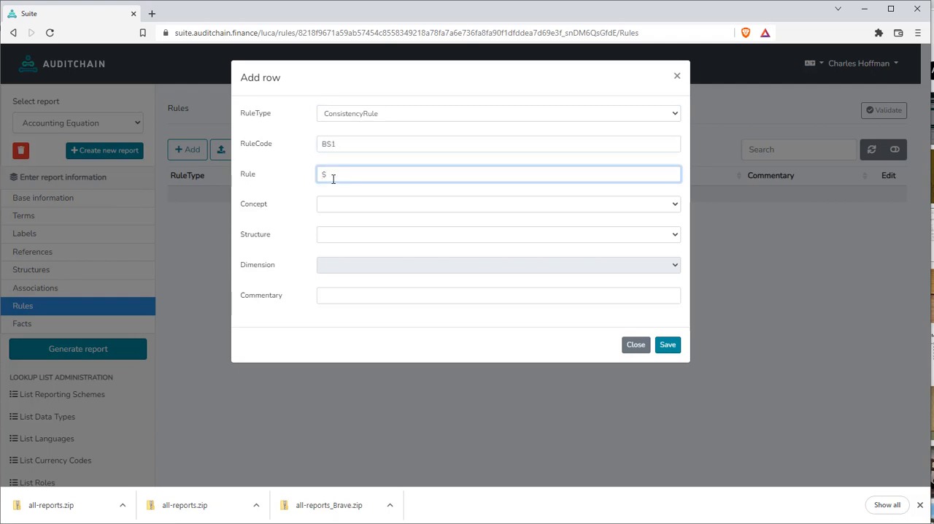
text(Assets = $Liabilities + $Equity)
Set the rule's concept to ae:Assets and its structure to BalanceSheet, and save the rule
click(332, 208)
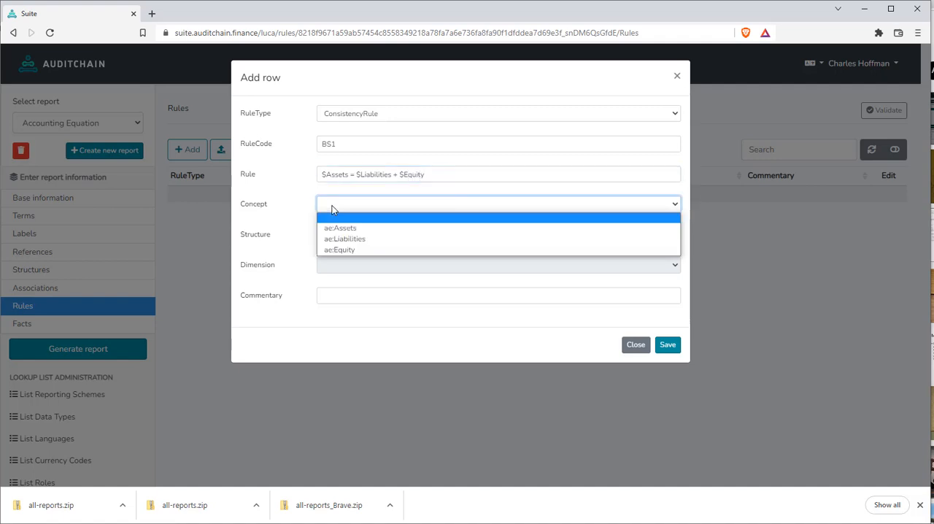
click(350, 227)
click(330, 233)
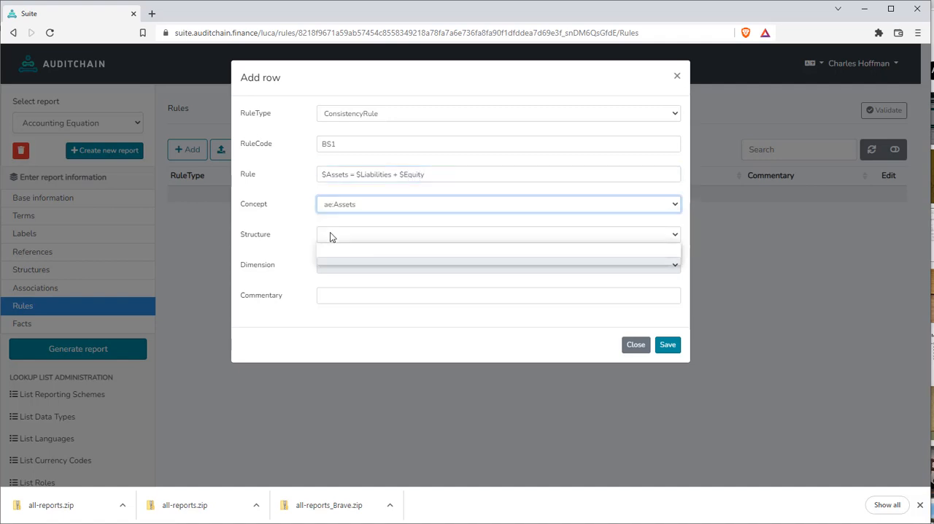
click(372, 262)
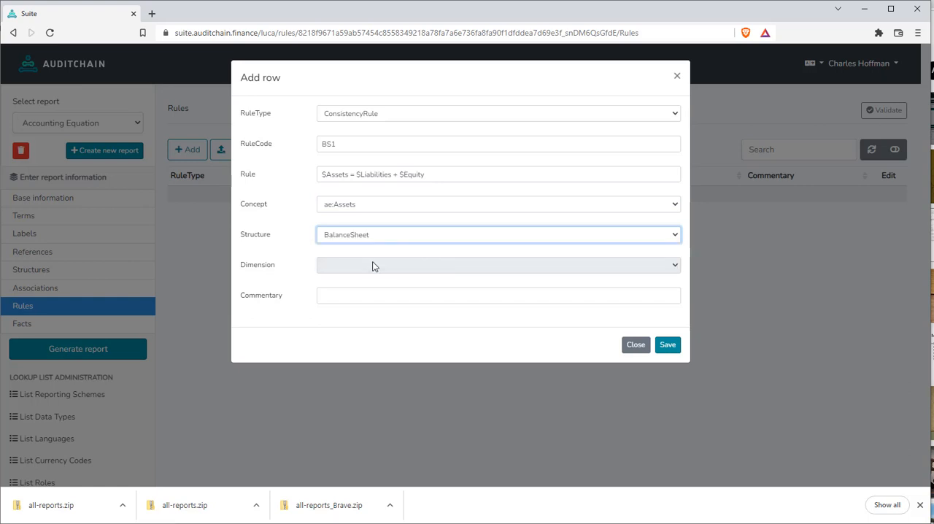
click(338, 295)
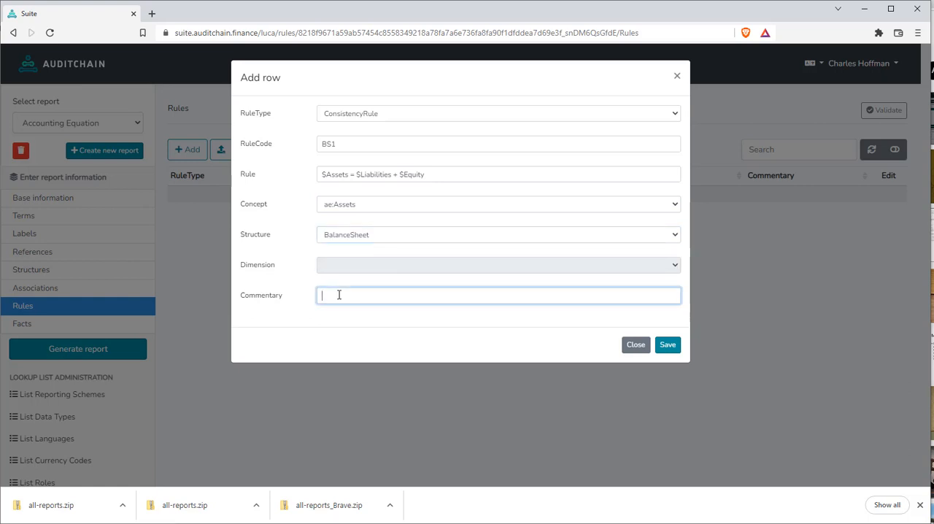
click(673, 350)
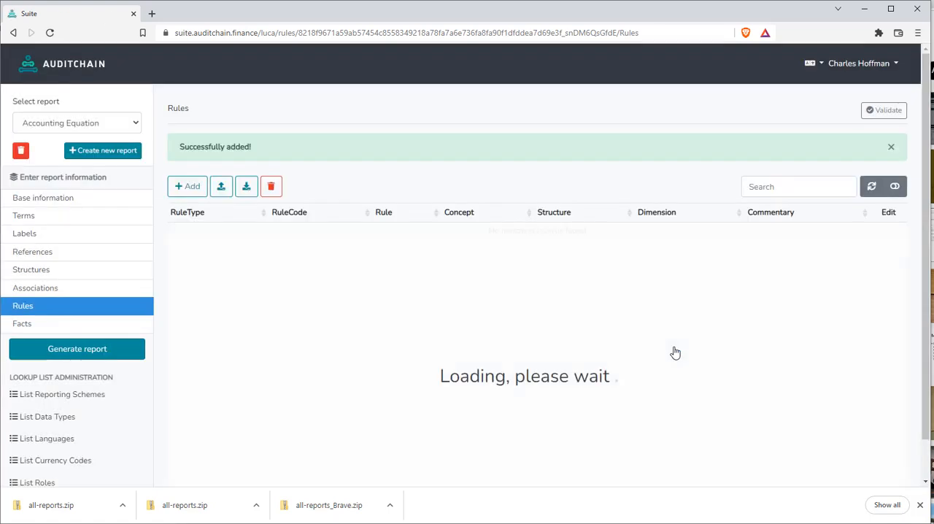
Start a new row in the report's Facts with reporting entity aspect "MYID | http:mywebsite.com/ID"
click(23, 325)
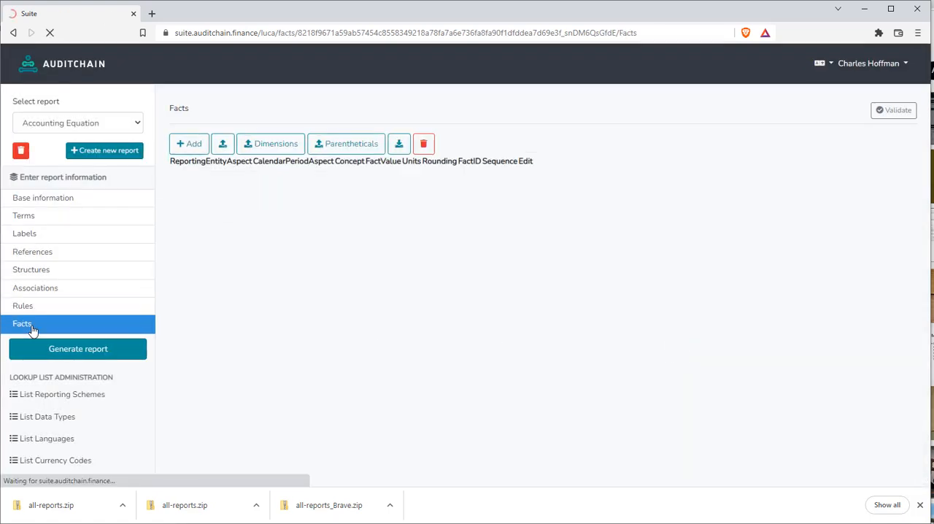
click(190, 156)
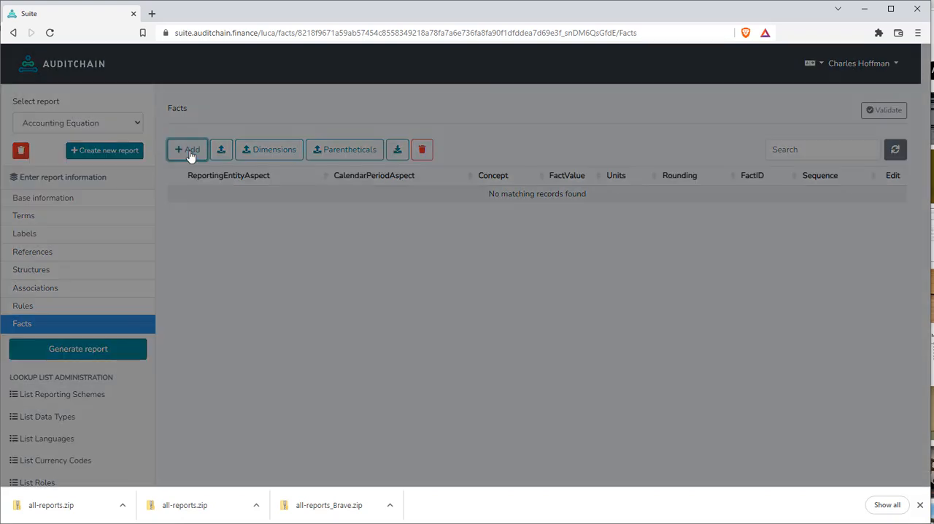
click(330, 117)
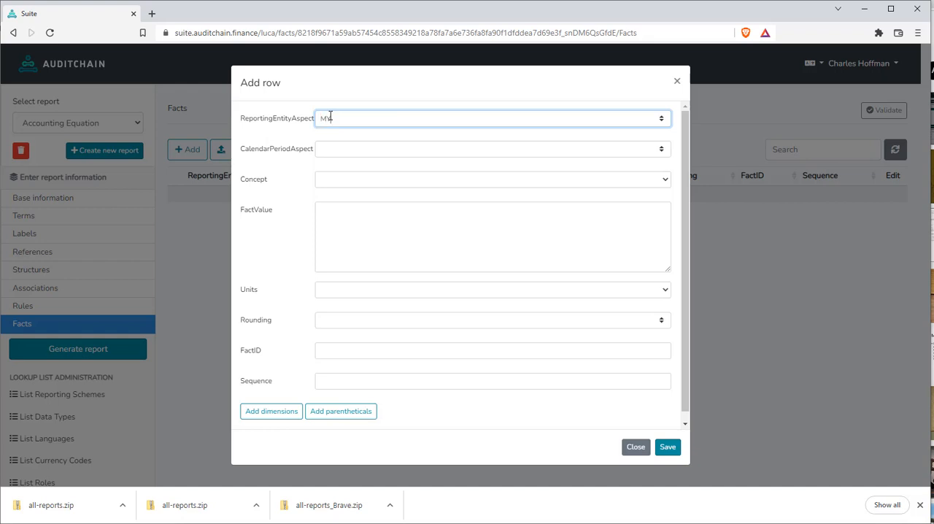
text(MYD | http:mywe)
text(bsite.com/ID)
Set the new fact's calendar period aspect to 2022-12-31 and its concept to ae:Assets
click(333, 151)
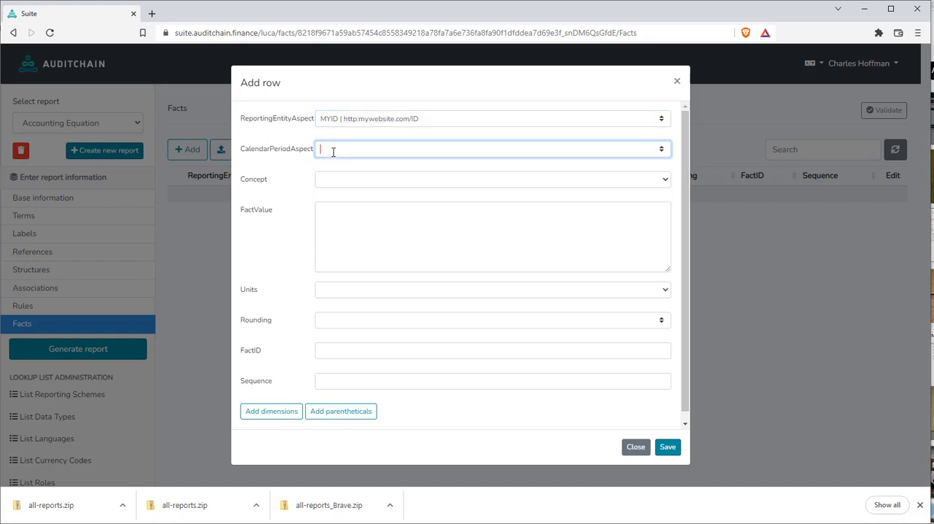
text(2020)
text(-12)
text(-31)
click(344, 181)
click(344, 203)
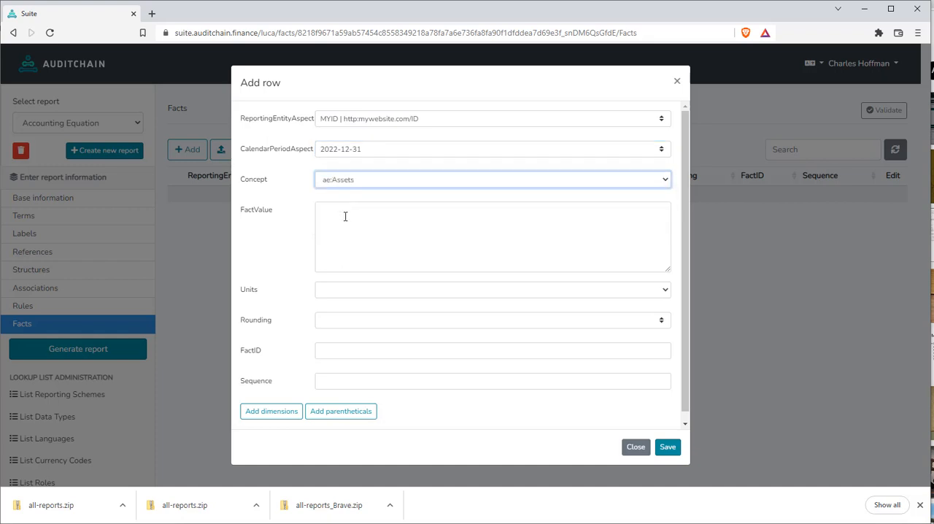
Give the ae:Assets fact the value 1000 with units iso4217:USD
click(346, 219)
text(1)
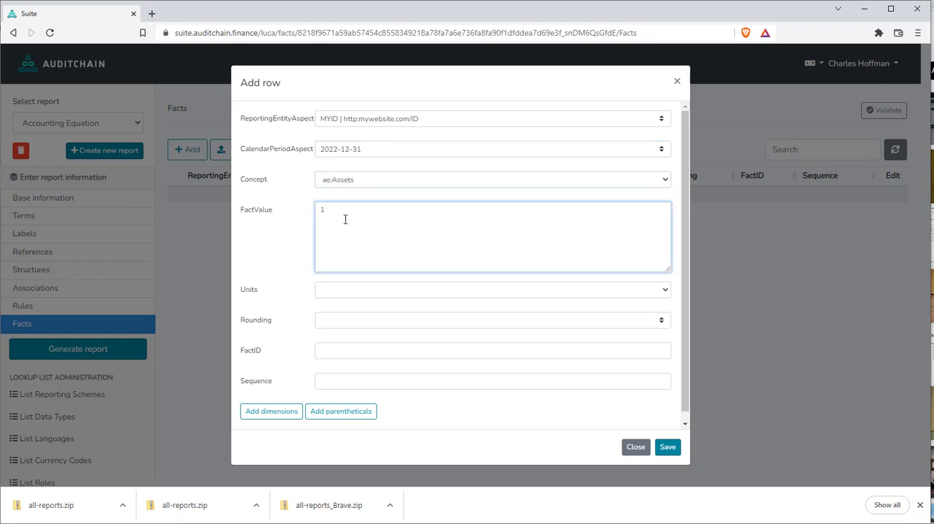
text(000)
click(328, 292)
click(354, 309)
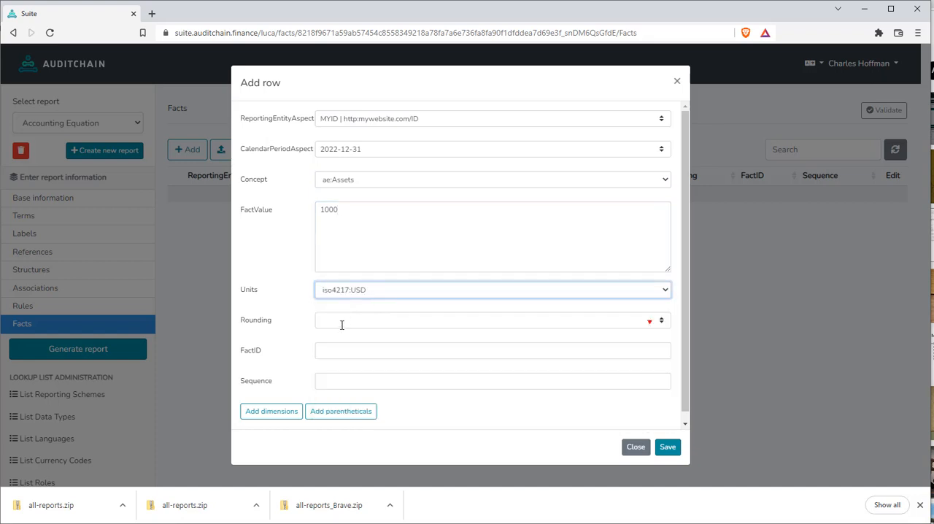
Set the ae:Assets fact's rounding to INF, leave its fact ID and sequence empty, and save the fact
click(341, 325)
click(344, 58)
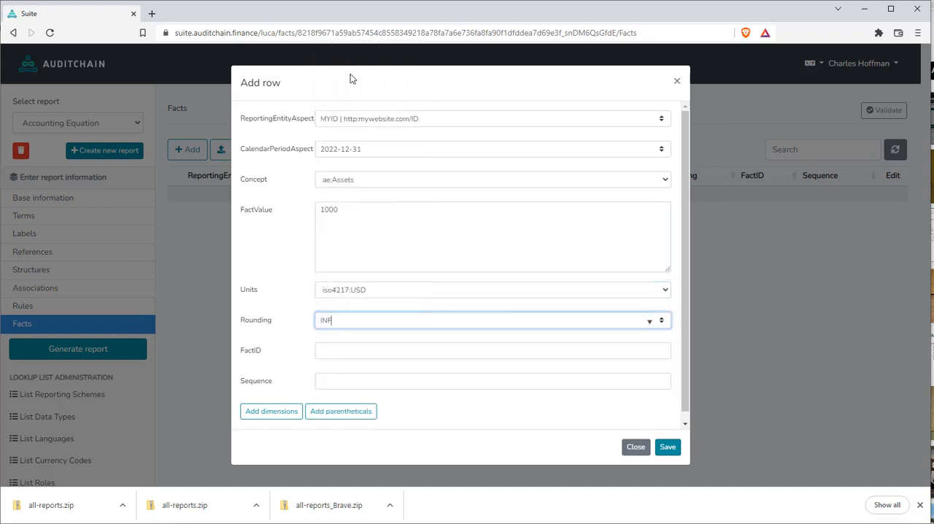
click(330, 349)
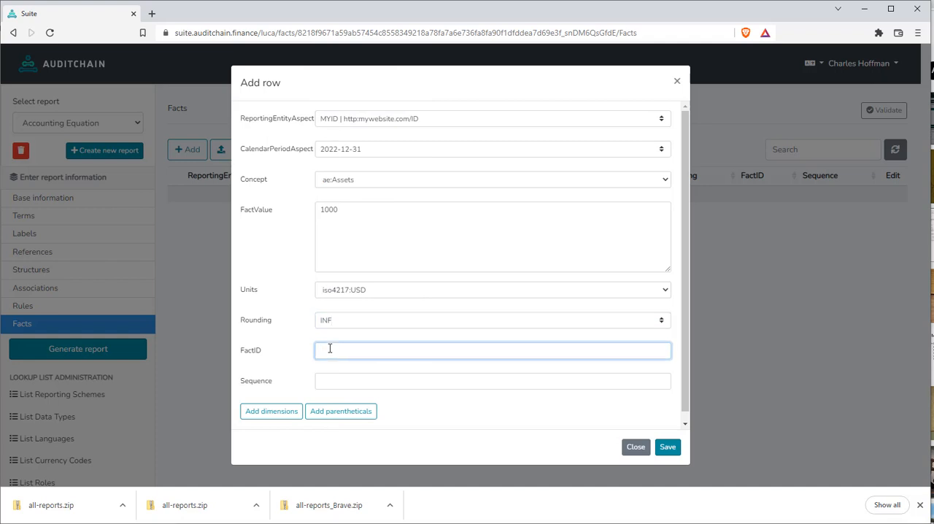
click(333, 383)
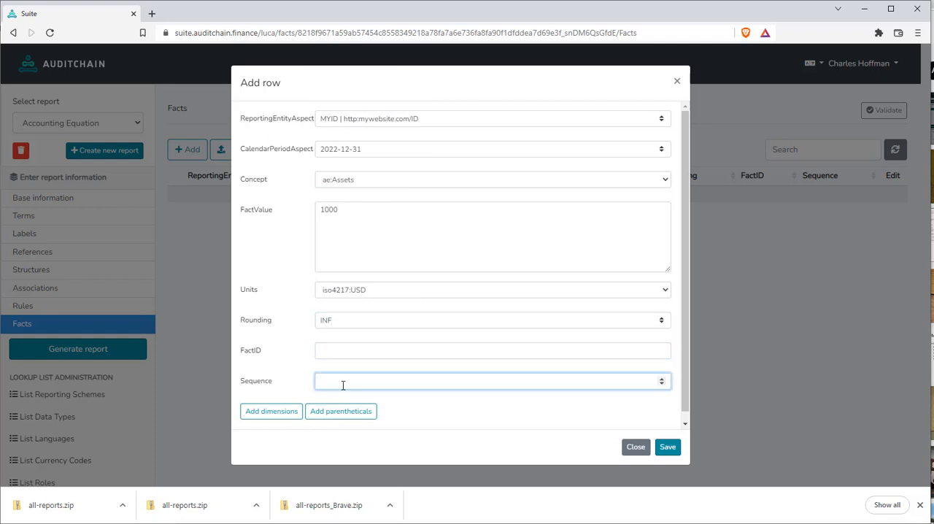
click(668, 447)
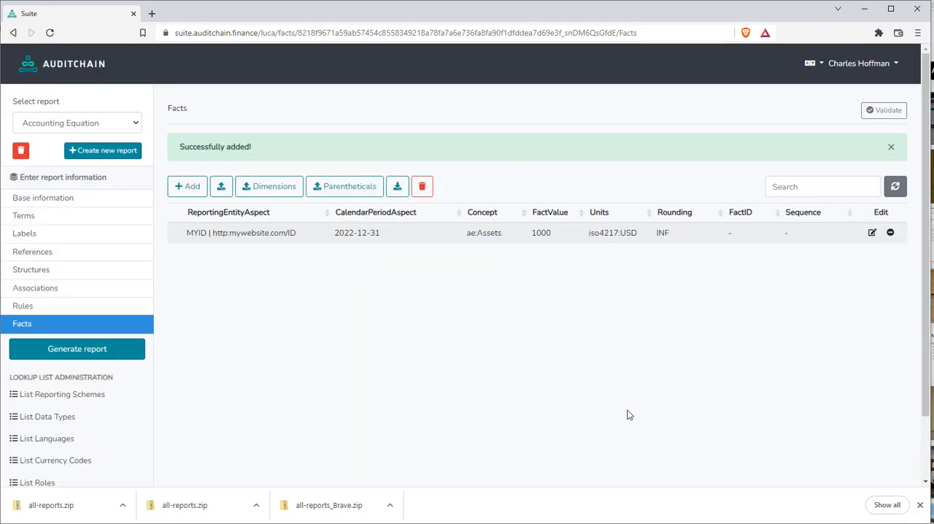
Start a second fact row for entity "MYID | http:mywebsite.com/ID", calendar period 2022-12-31 and concept ae:Liabilities
click(188, 187)
click(328, 119)
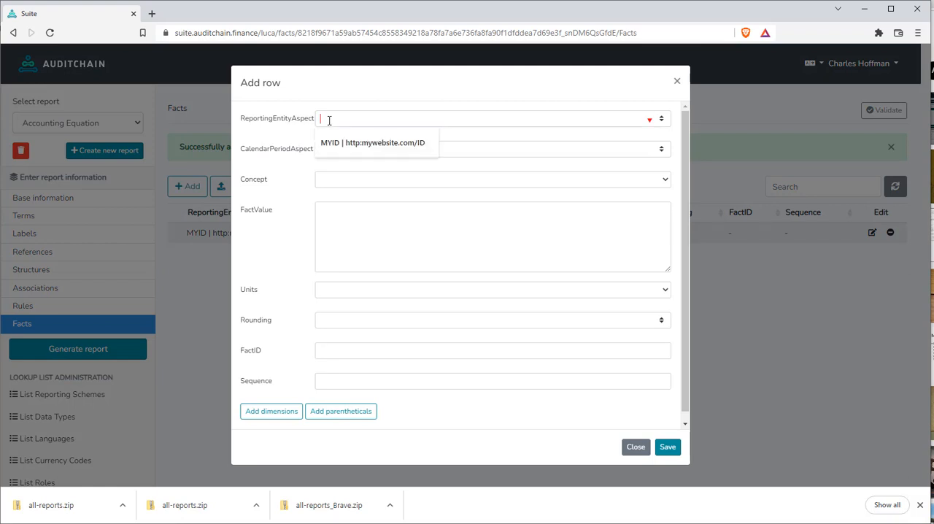
click(407, 144)
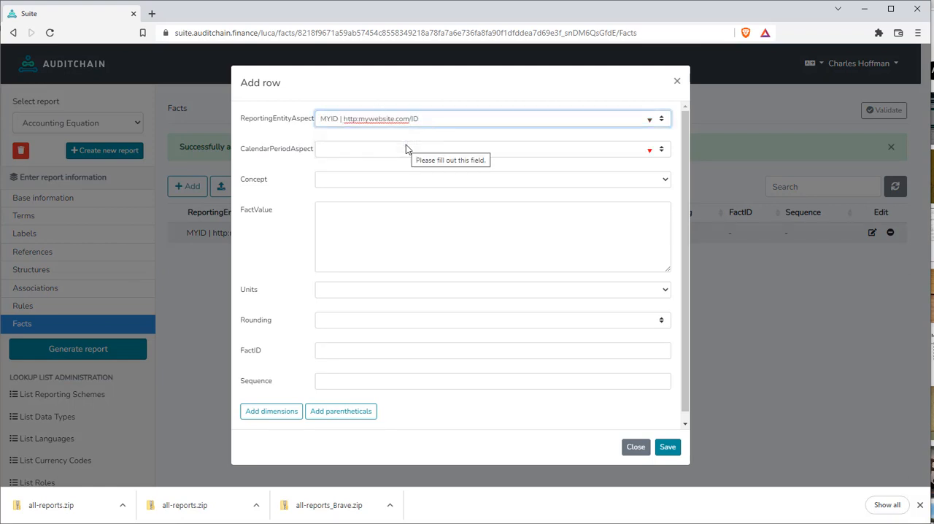
click(408, 149)
click(332, 175)
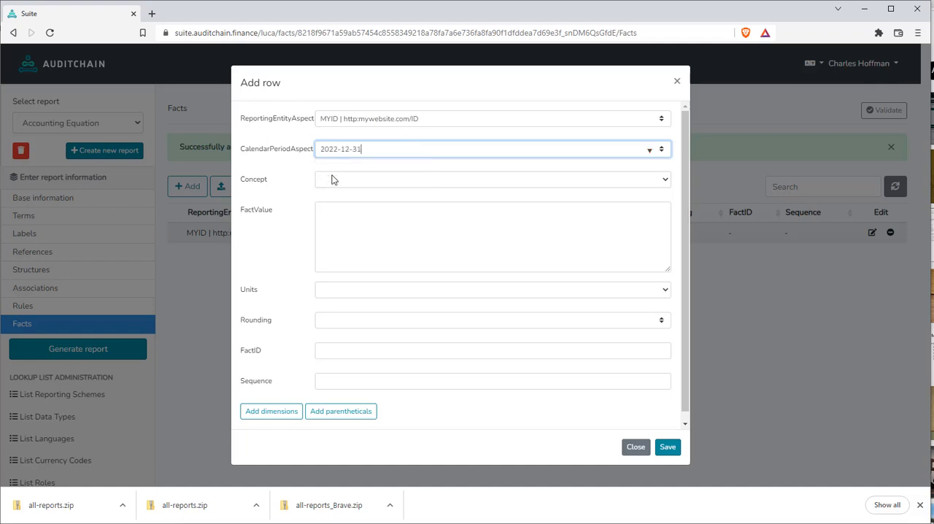
click(334, 181)
click(343, 216)
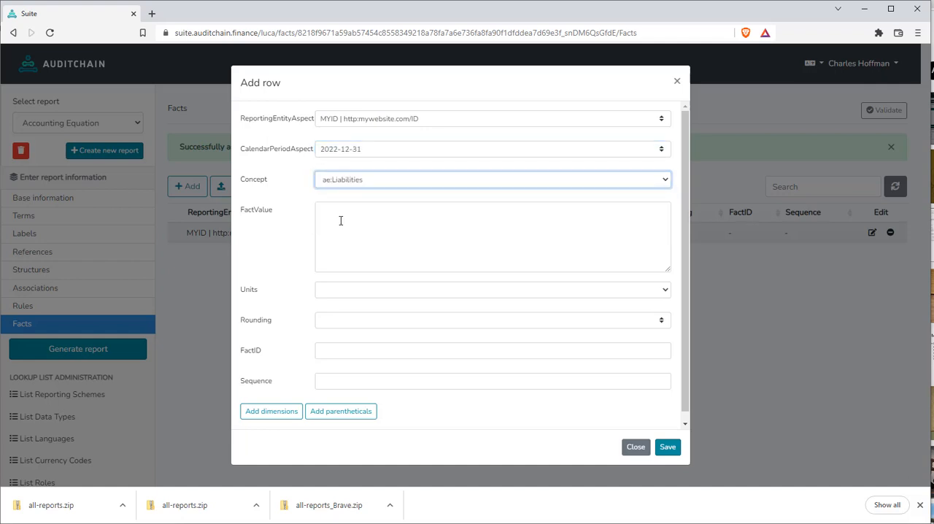
Give the ae:Liabilities fact the value 500 with units iso4217:USD
click(338, 233)
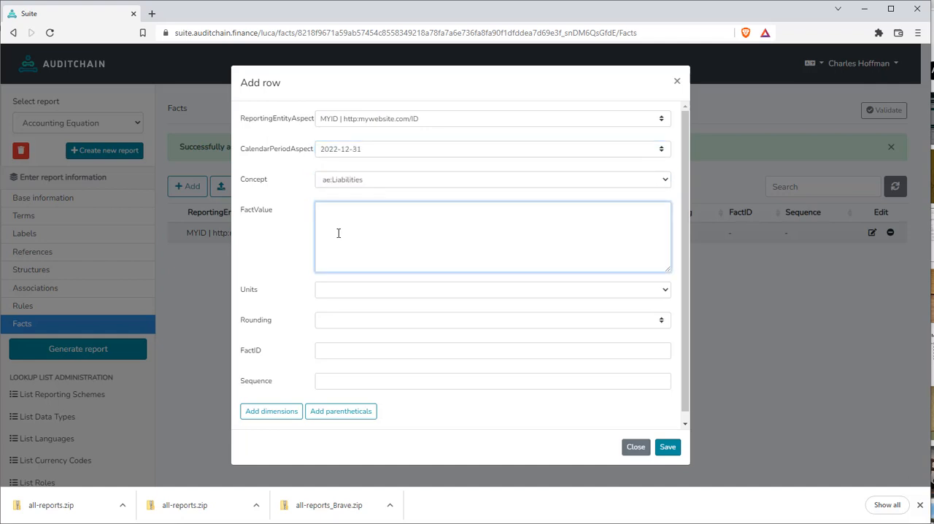
text(500)
click(339, 292)
click(344, 313)
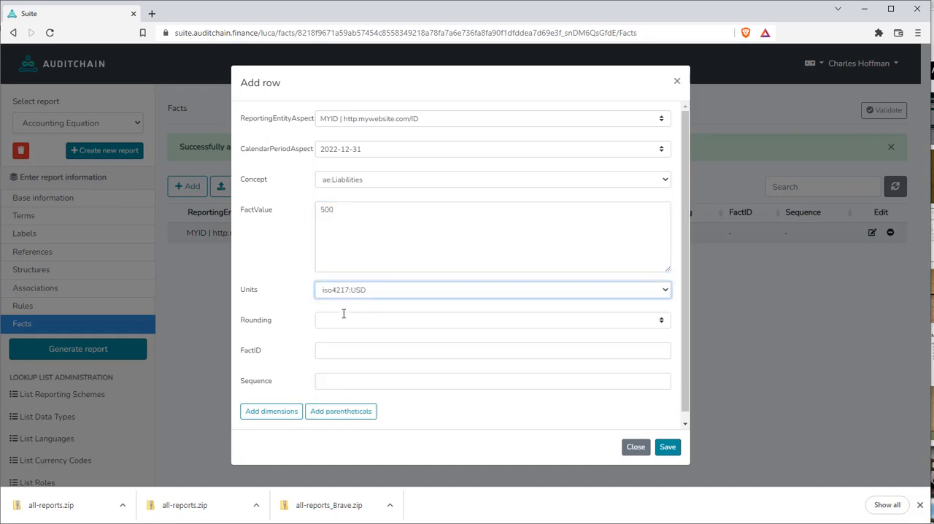
Set the ae:Liabilities fact's rounding to INF, leave its fact ID and sequence empty, and save the fact
click(339, 321)
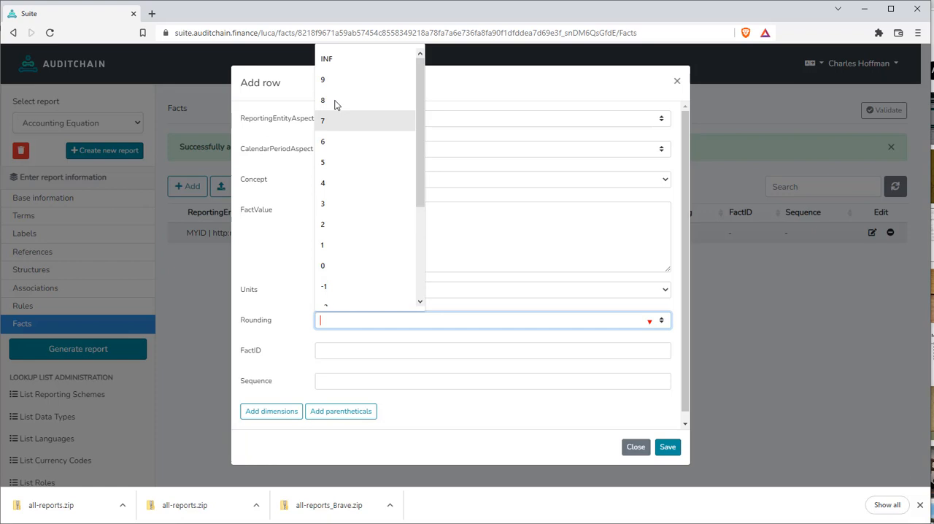
click(339, 61)
click(332, 353)
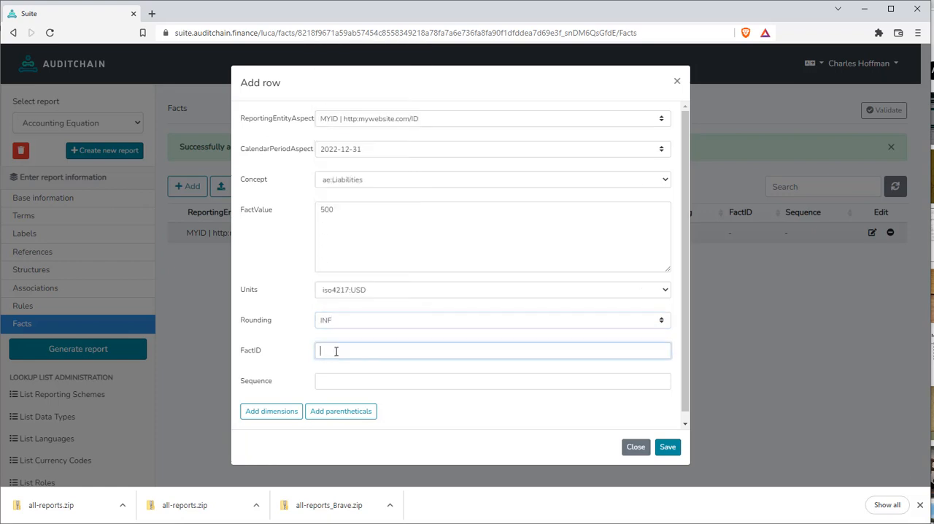
click(336, 385)
click(669, 448)
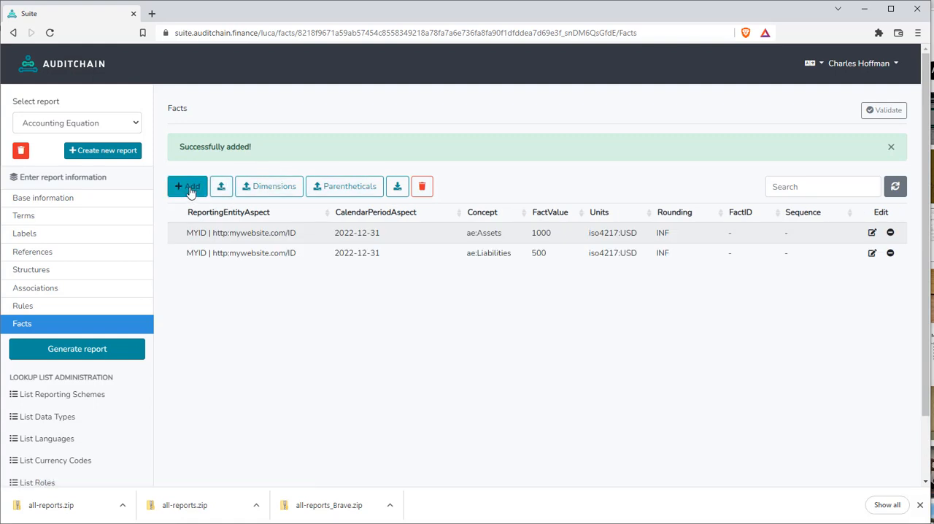
Start a third fact row for entity "MYID | http:mywebsite.com/ID", calendar period 2022-12-31 and concept ae:Equity
click(190, 191)
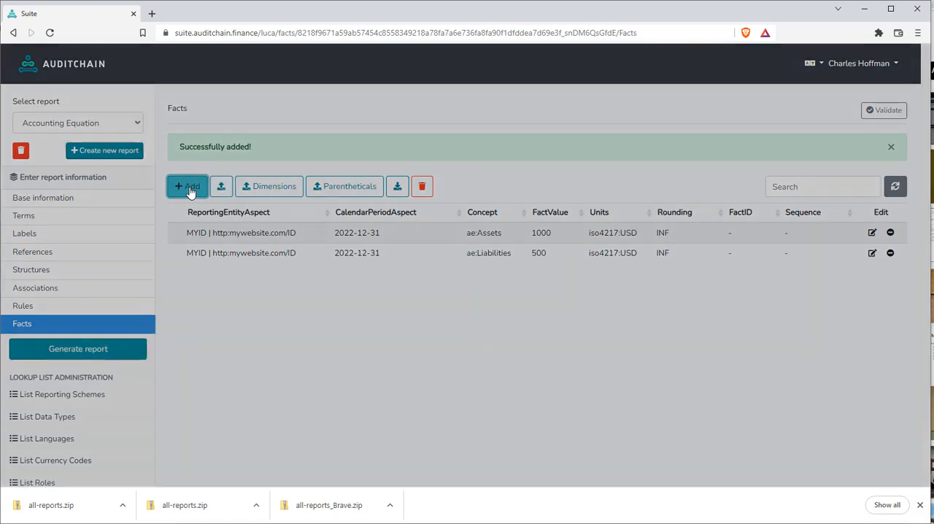
click(336, 119)
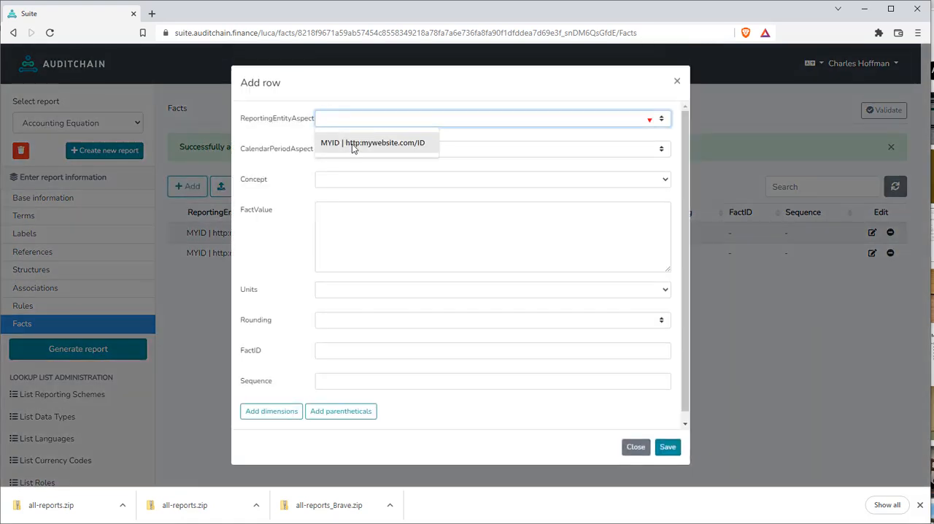
click(352, 143)
click(350, 148)
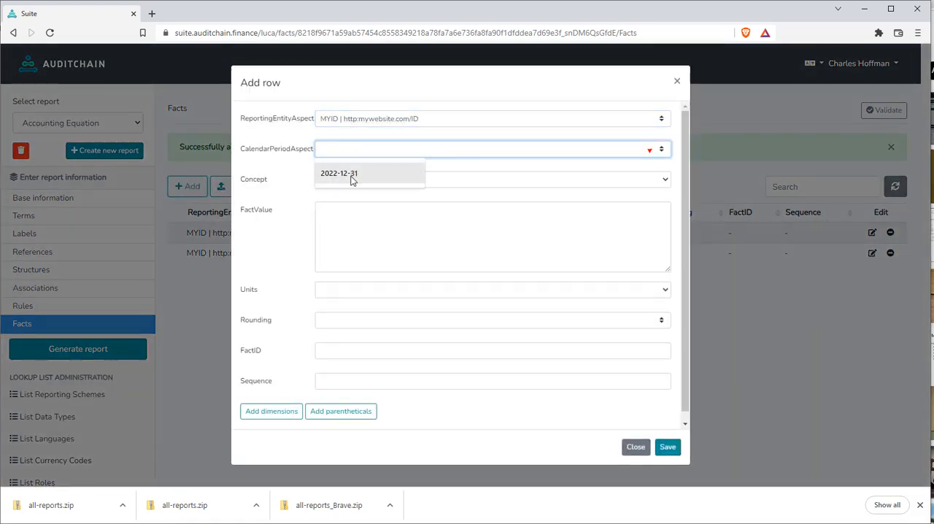
click(350, 175)
click(348, 182)
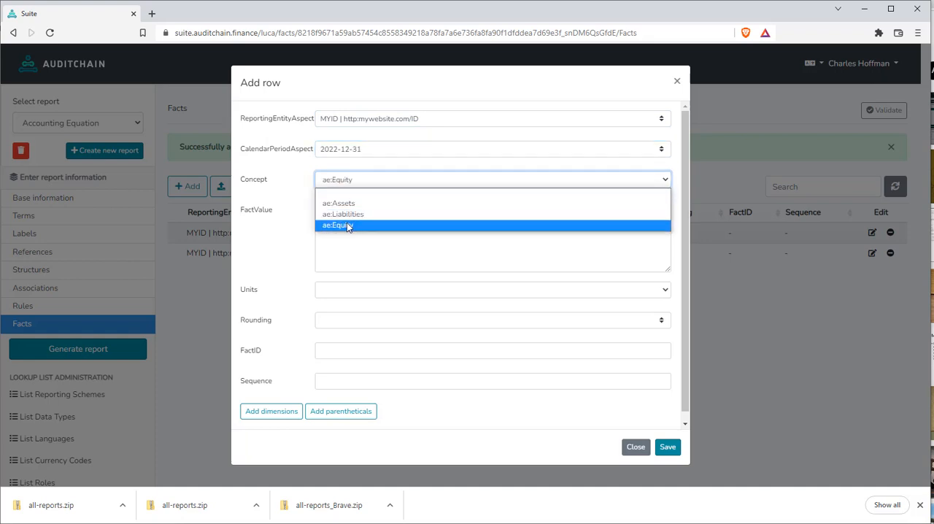
click(347, 224)
Give the ae:Equity fact the value 500 with units iso4217:USD and rounding INF, and save the fact
click(355, 229)
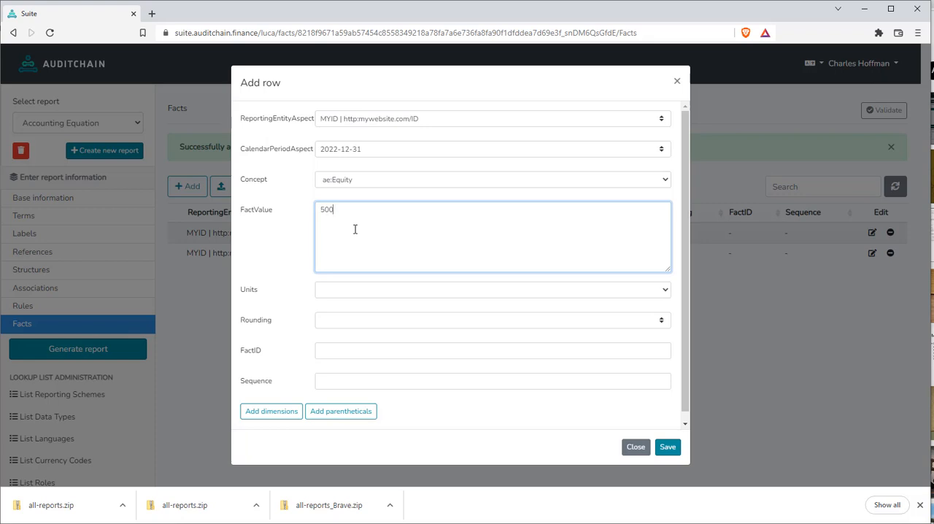
click(330, 290)
click(342, 314)
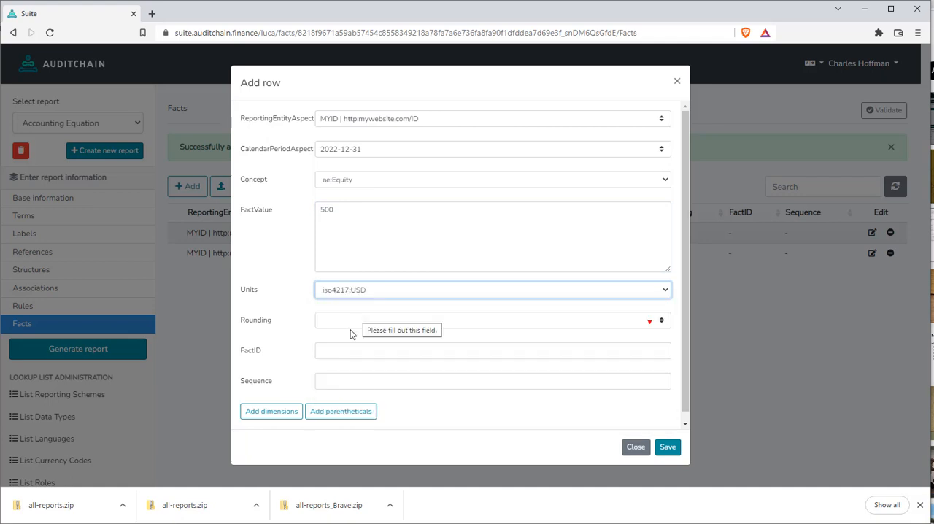
click(340, 321)
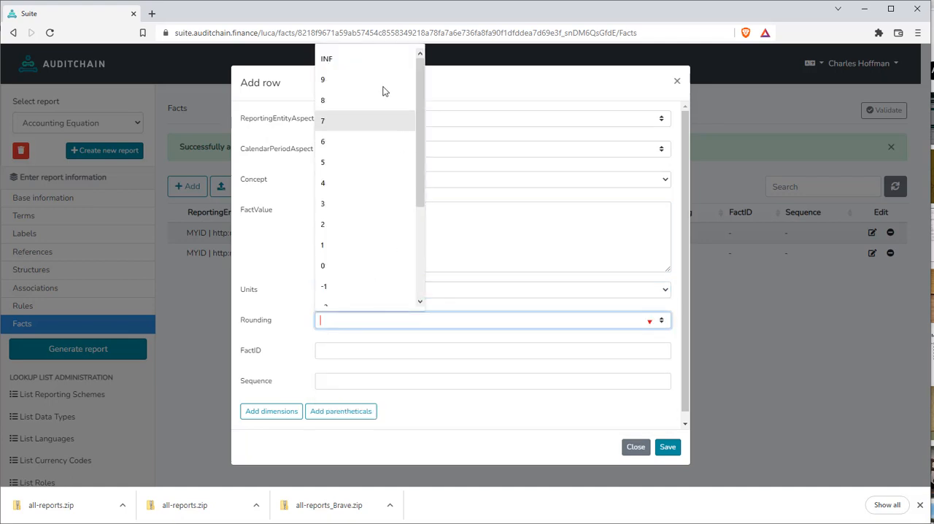
click(350, 63)
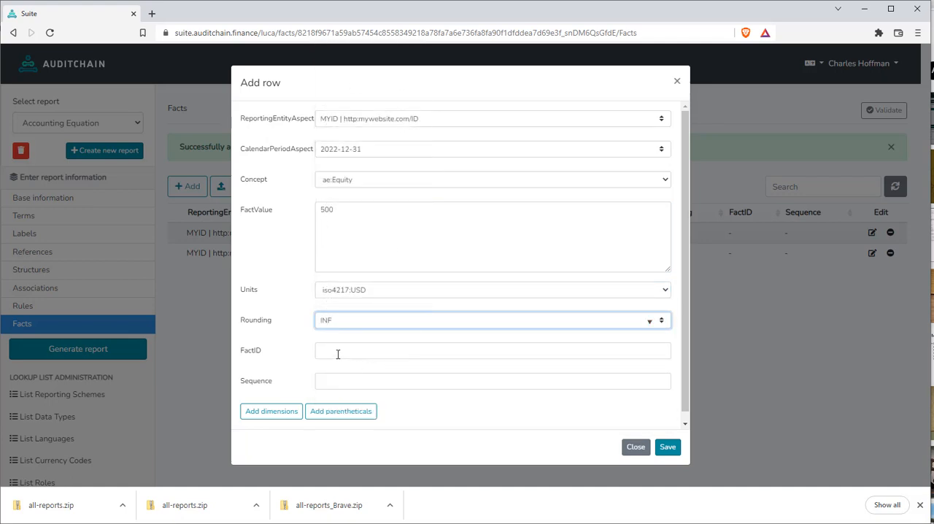
click(669, 448)
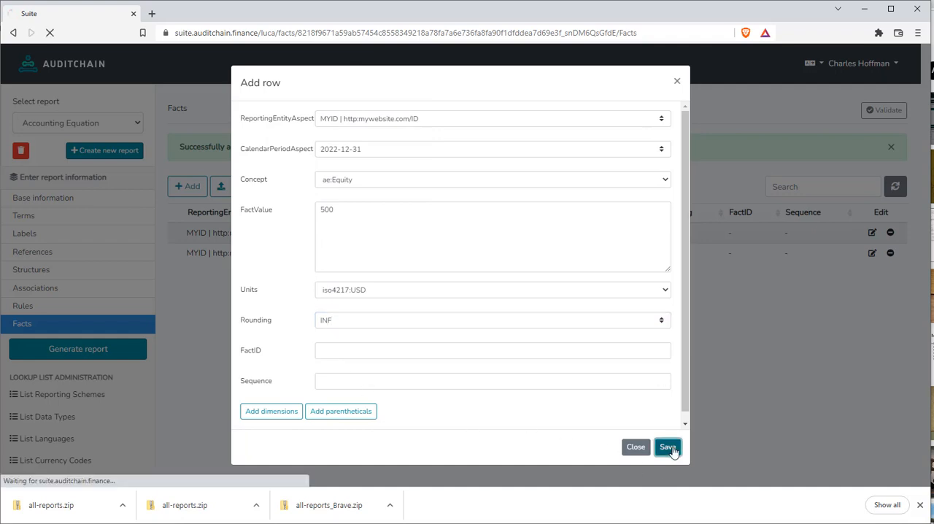